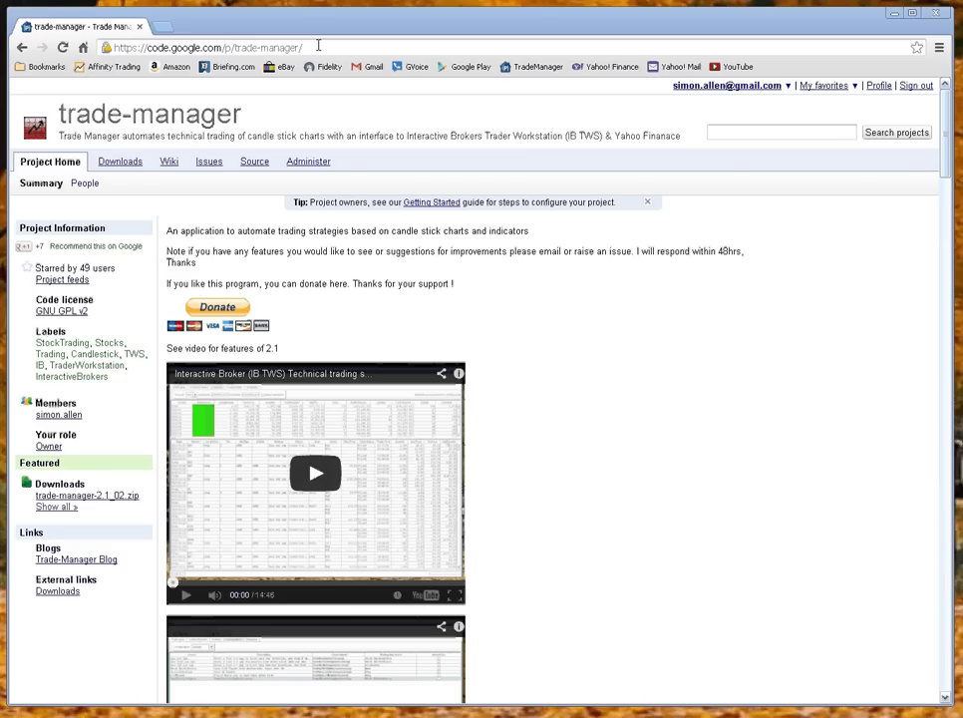
Step: Browse the trade-manager project's Downloads and Wiki pages, then return to Project Home
drag(317, 46, 112, 46)
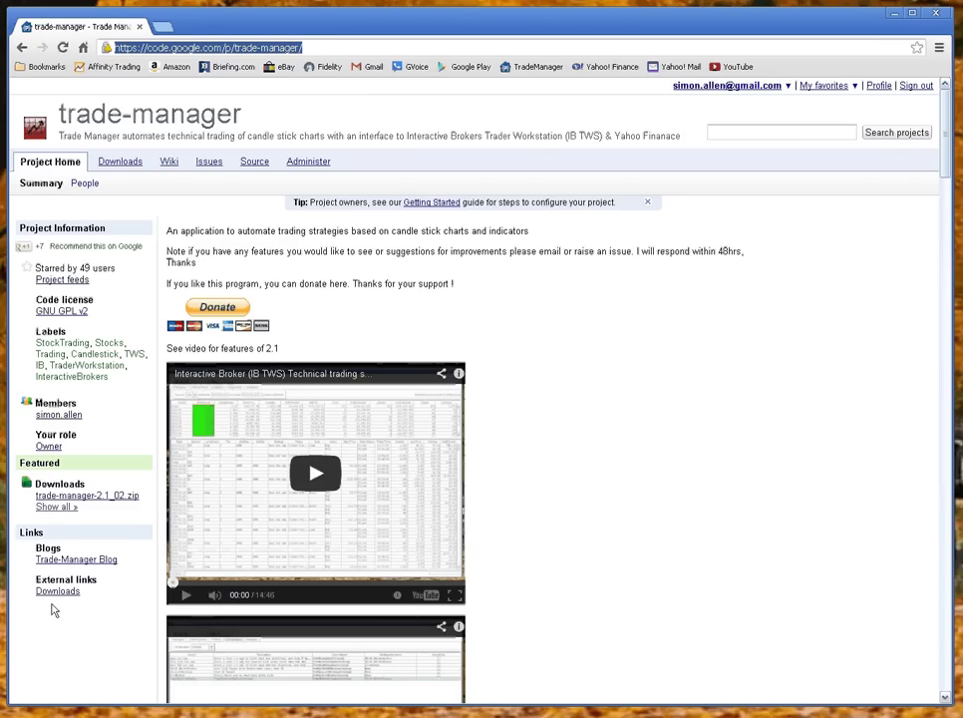
click(118, 163)
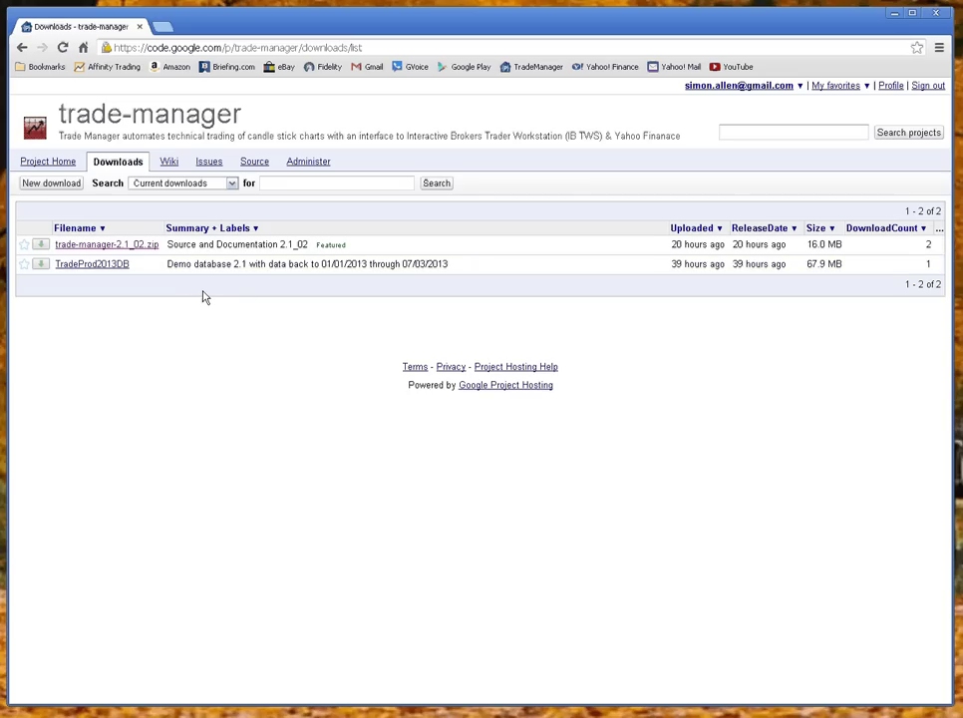
click(171, 164)
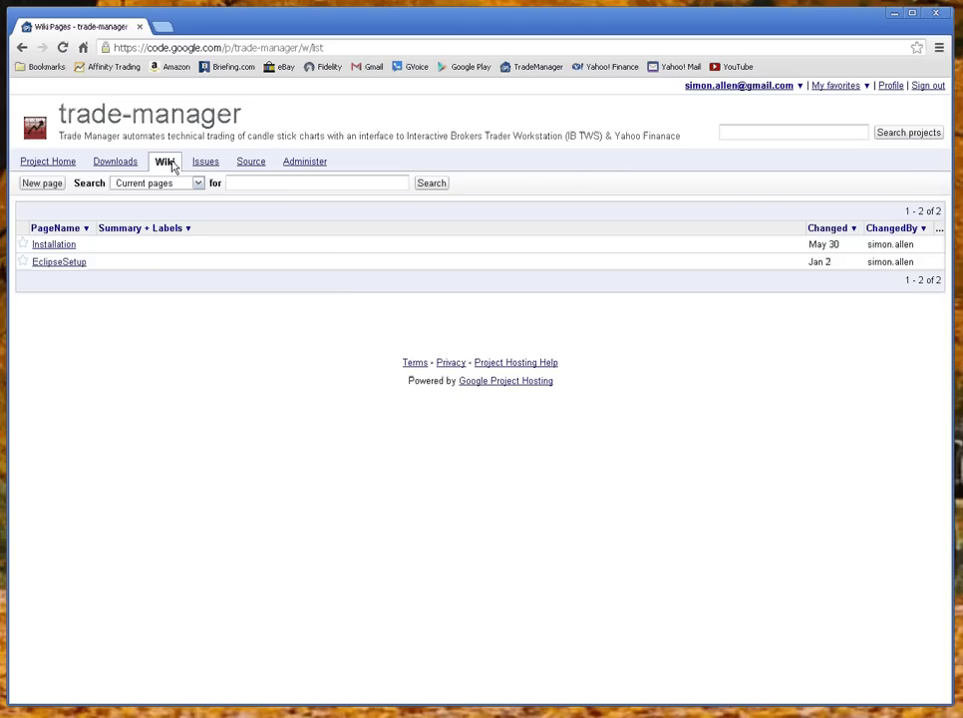
click(47, 166)
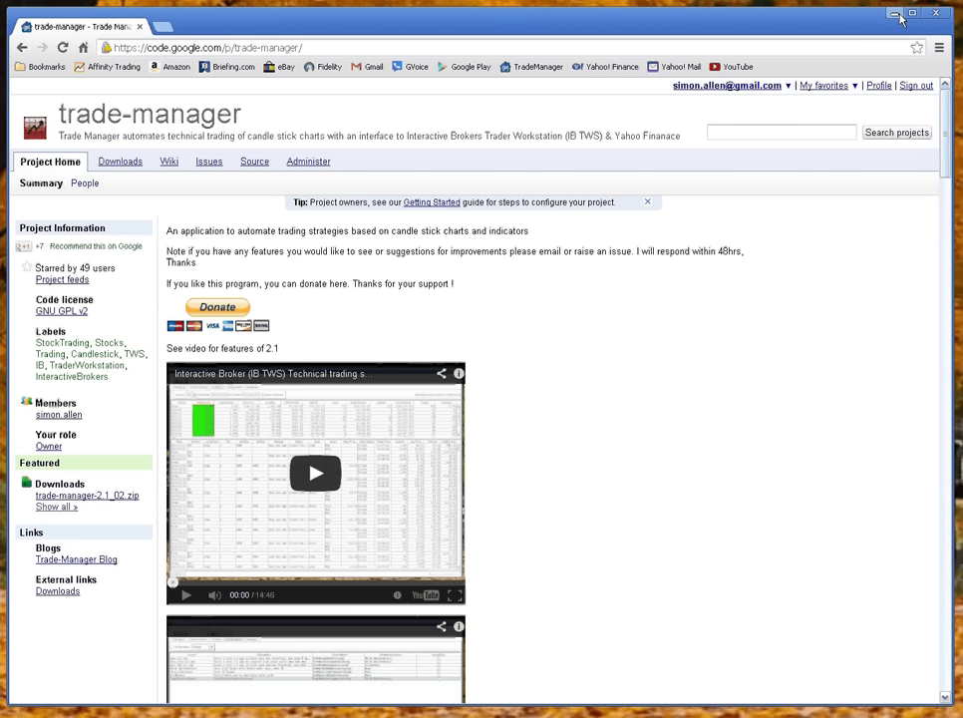
Step: Minimize the browser and open Trading Day.ppt from the docs folder
click(894, 13)
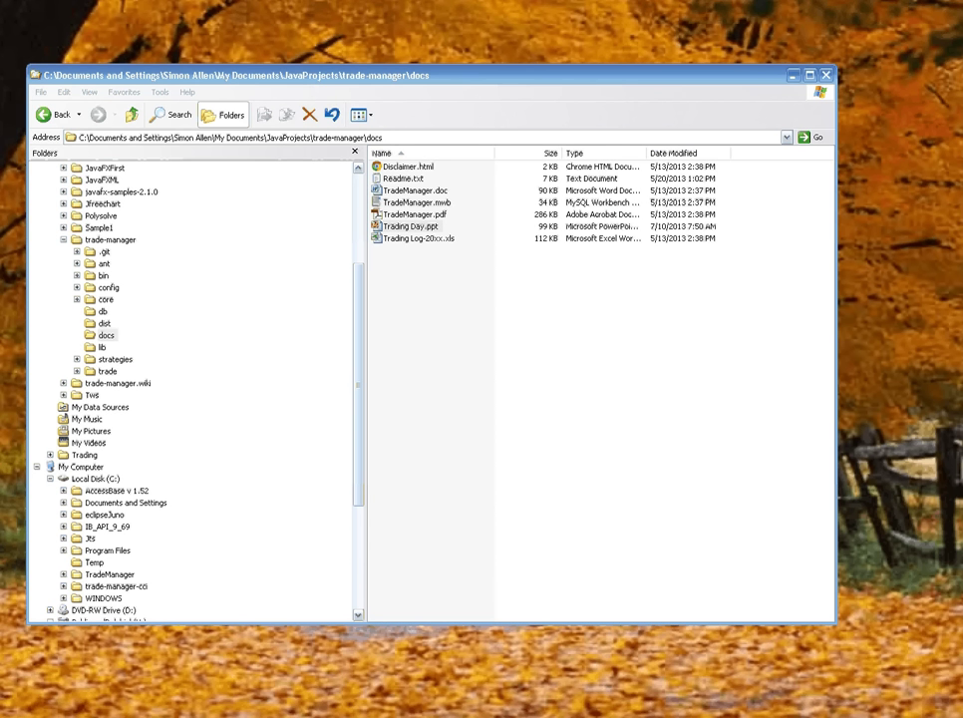
key(Return)
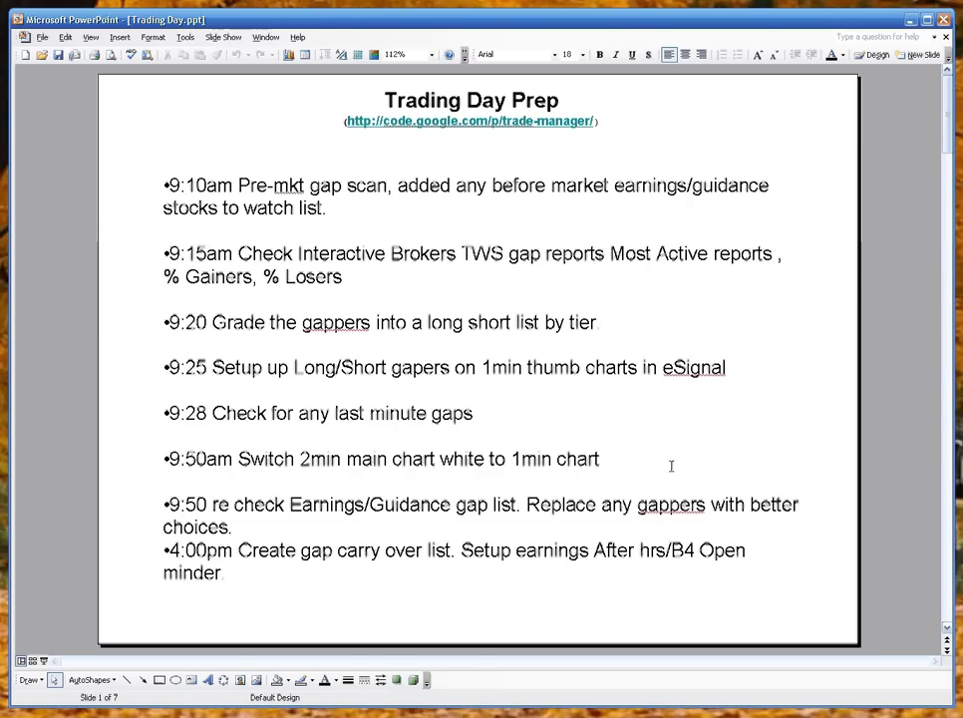
Step: Advance through Grading Gappers, Implemented Features and Sample 5min Side Bar to the Architecture slide
click(947, 619)
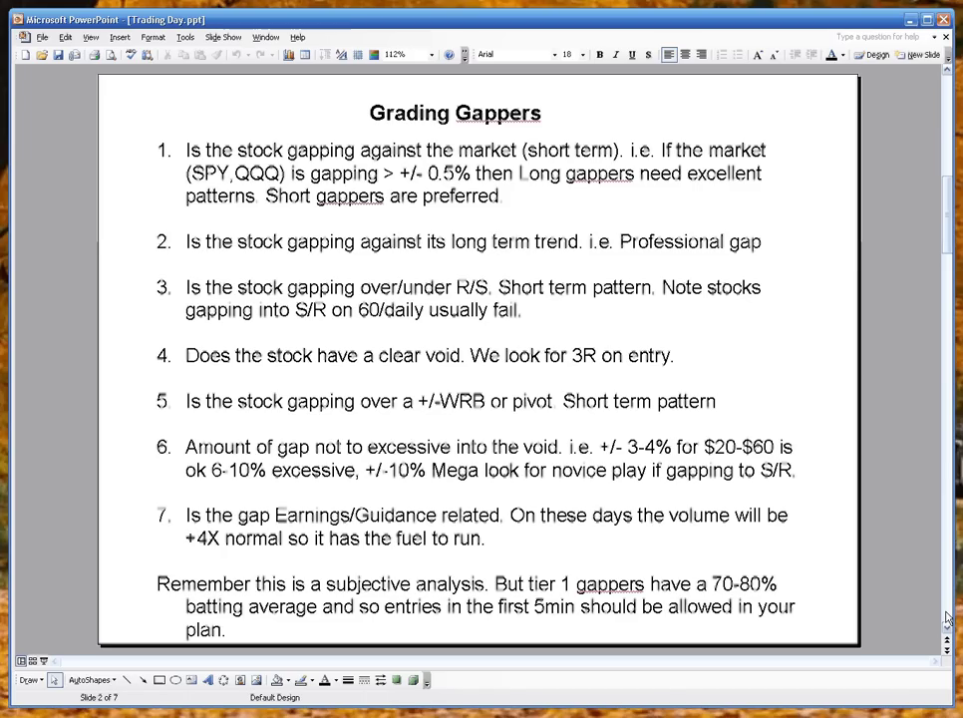
click(947, 619)
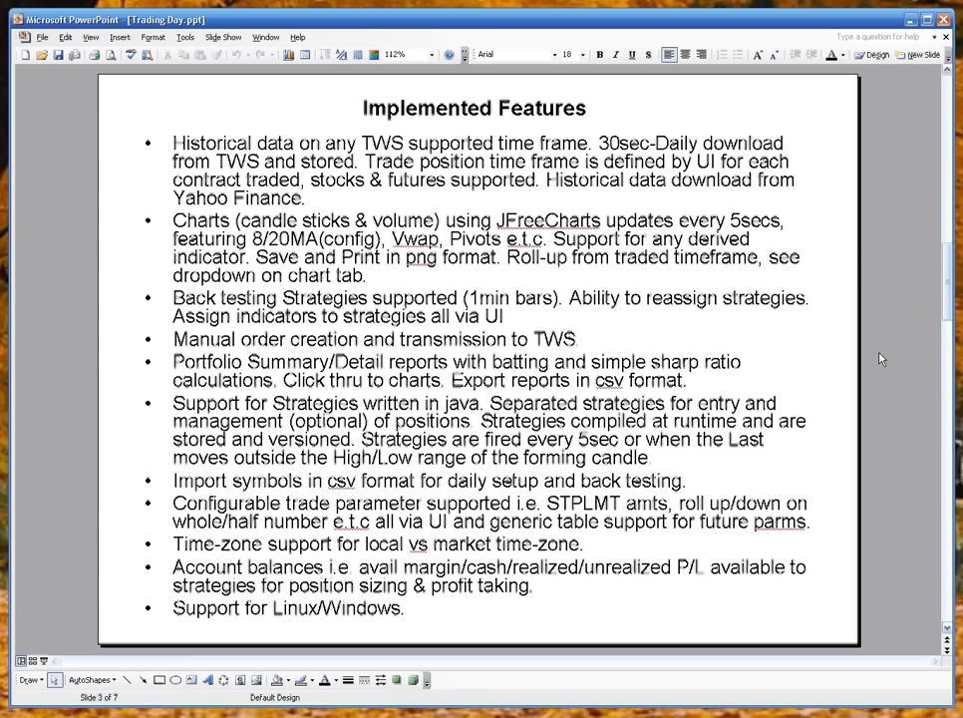
click(946, 615)
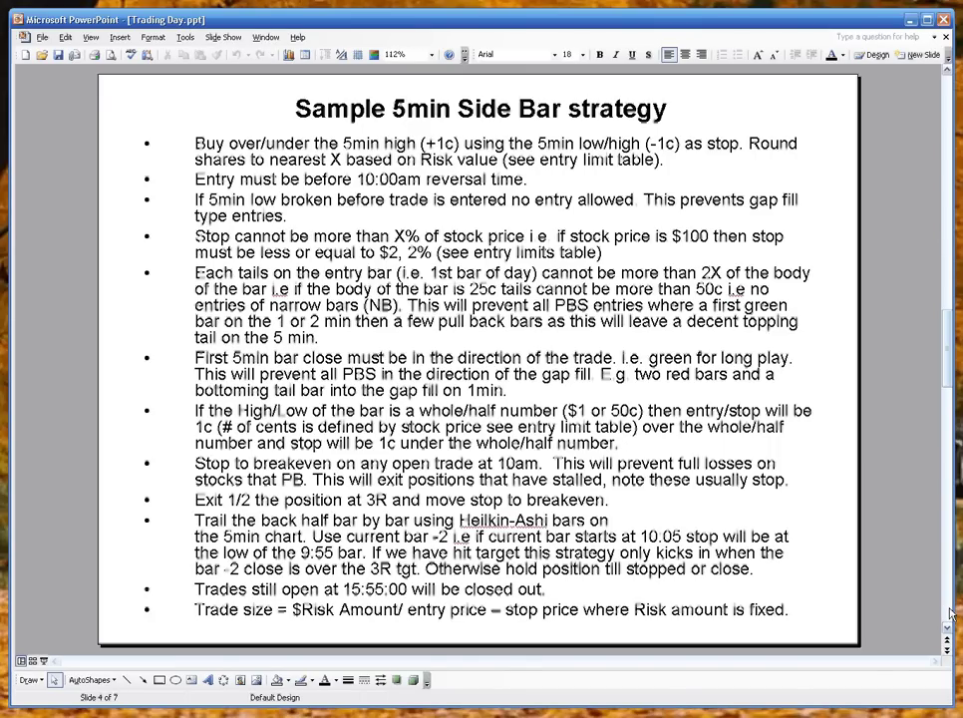
click(950, 615)
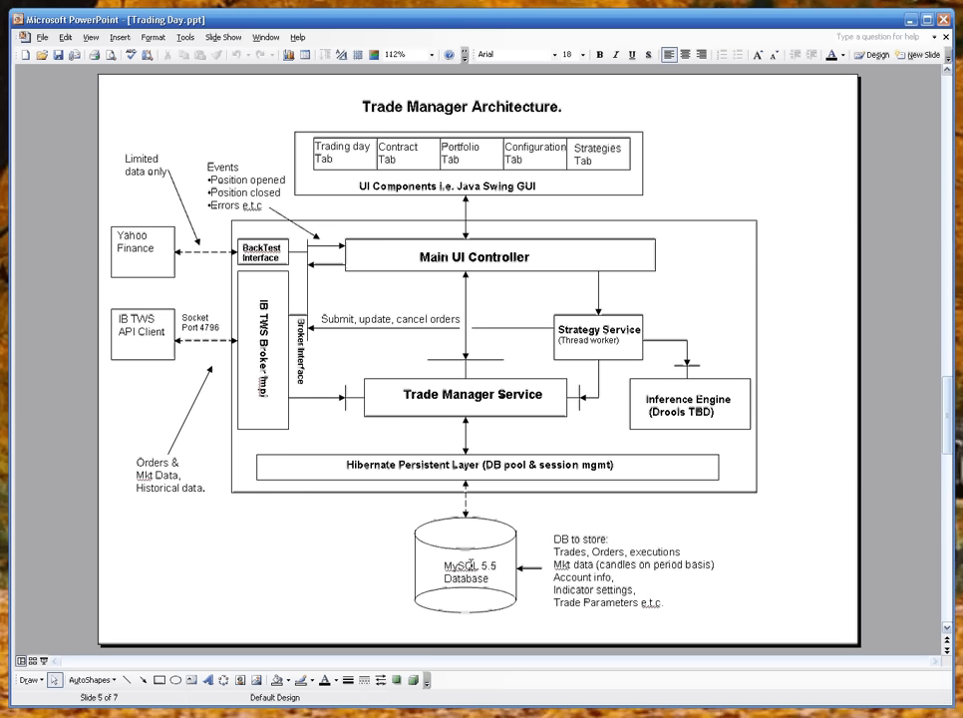
Step: View the Database Layout and Strategies slides, then close PowerPoint
click(950, 610)
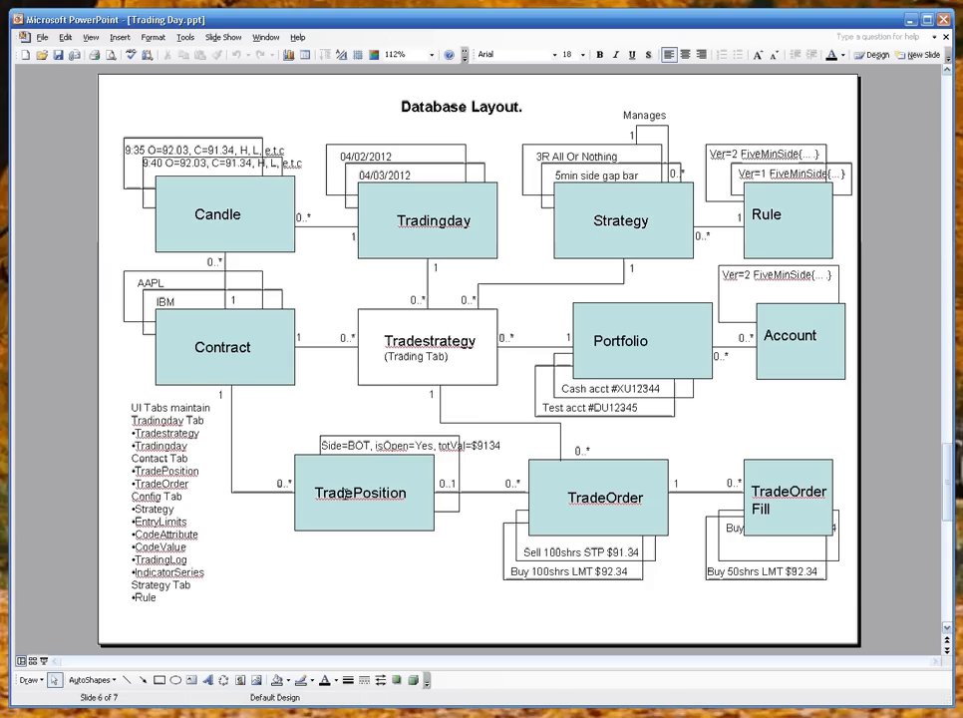
click(950, 608)
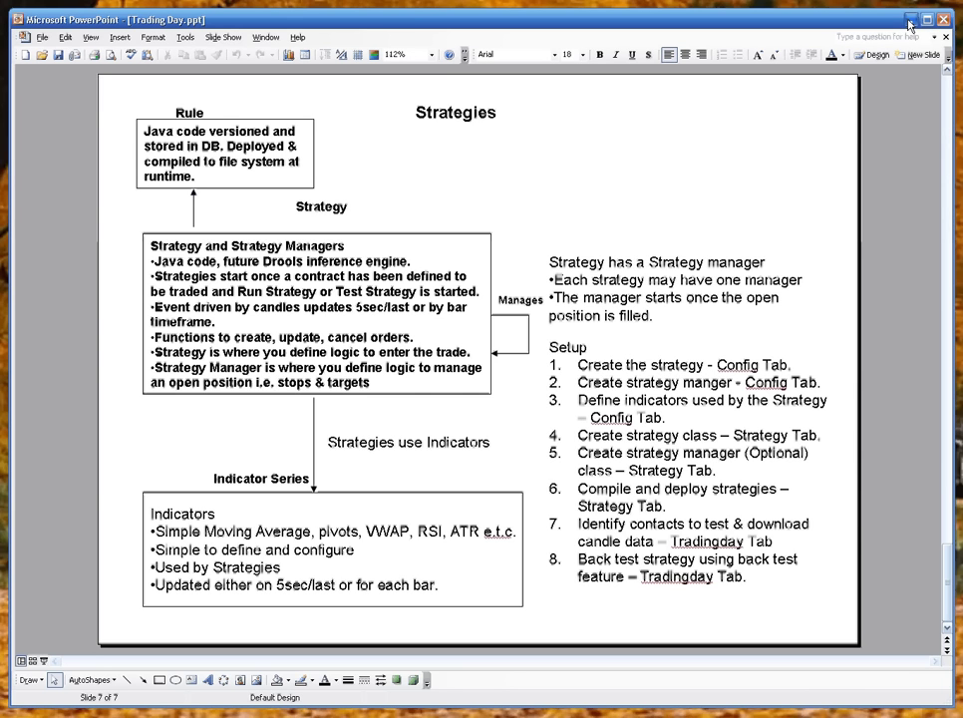
click(942, 19)
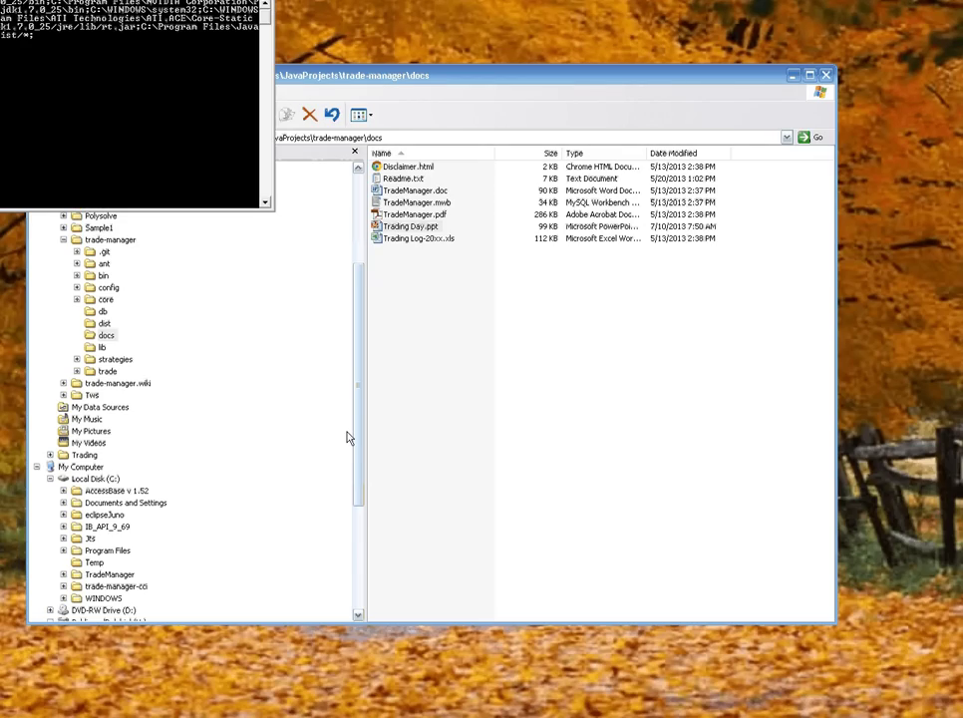
Step: Move the Trade Manager command window aside and switch back to the docs folder
drag(140, 0, 384, 86)
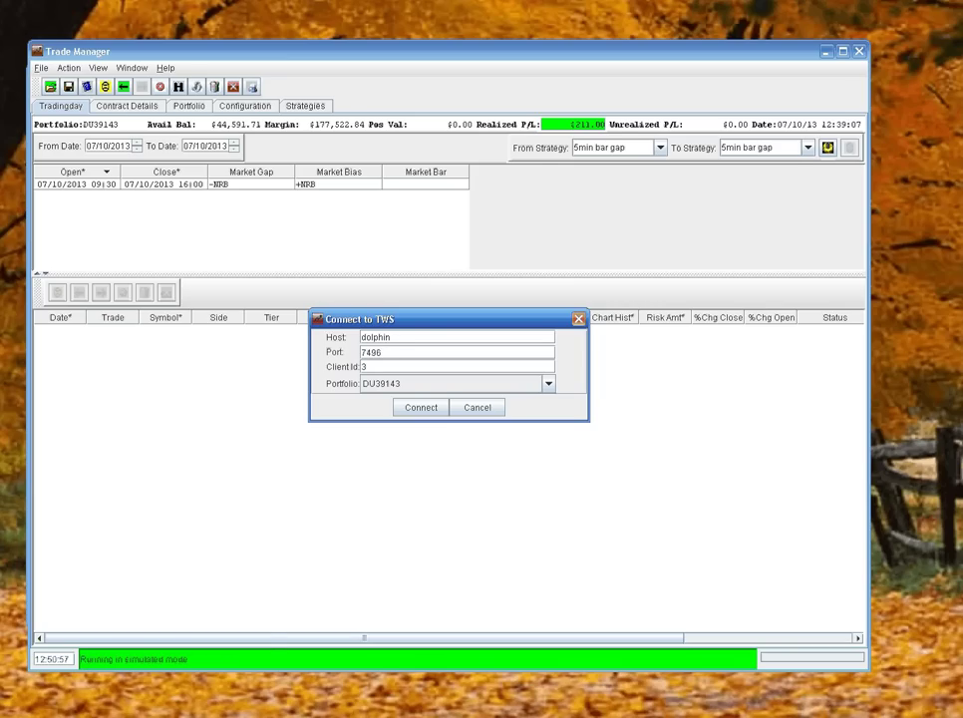
key(alt+Tab)
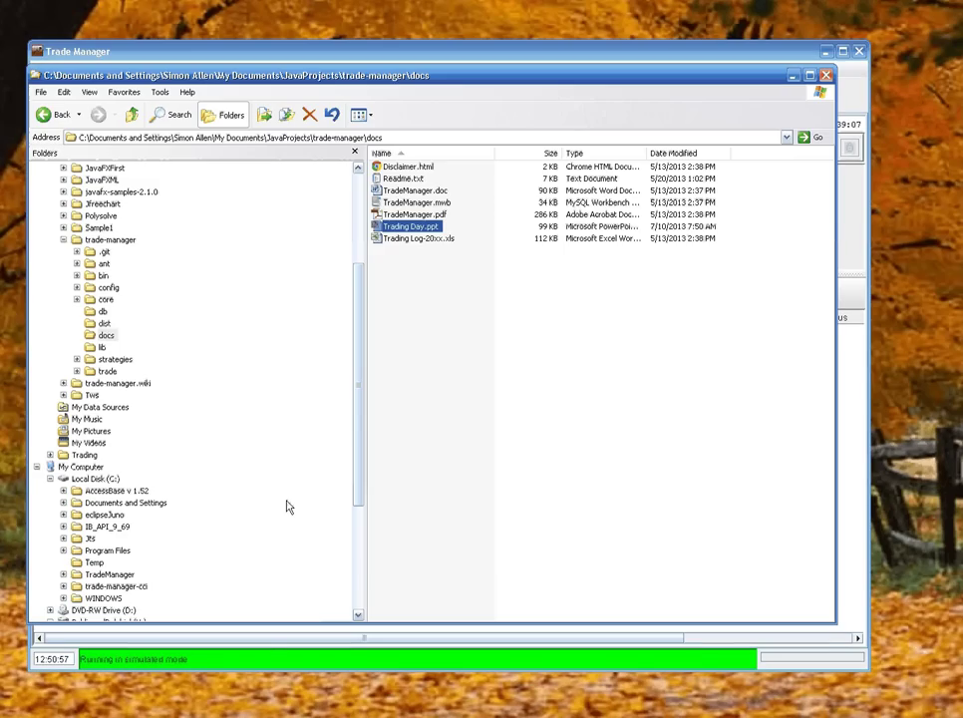
Step: Open config.properties from the trade-manager project folder in WordPad
click(81, 242)
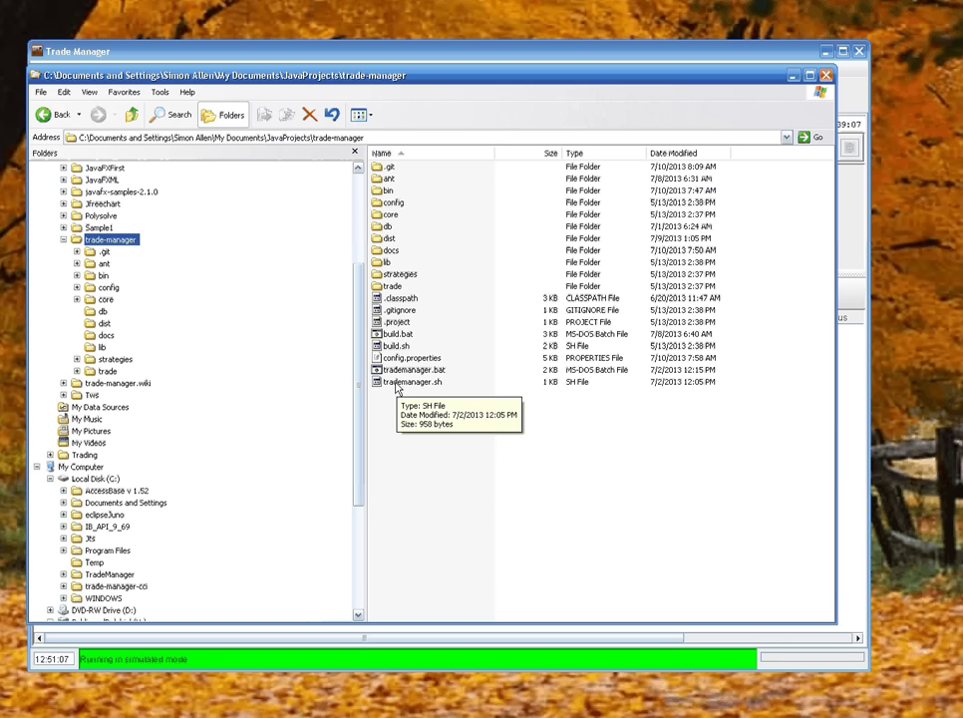
click(391, 362)
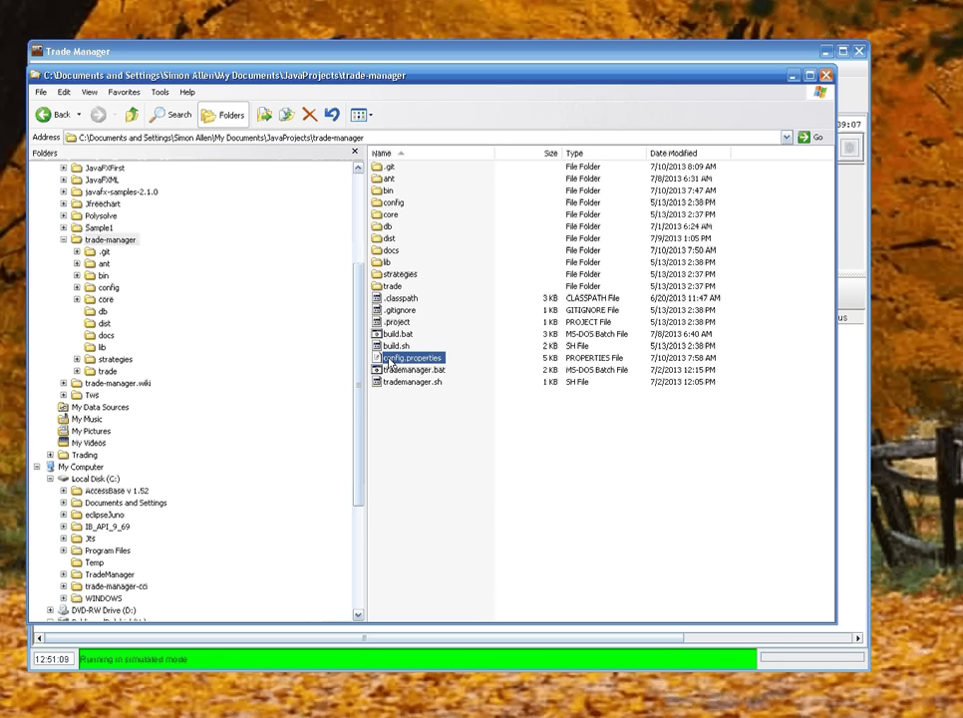
double_click(391, 361)
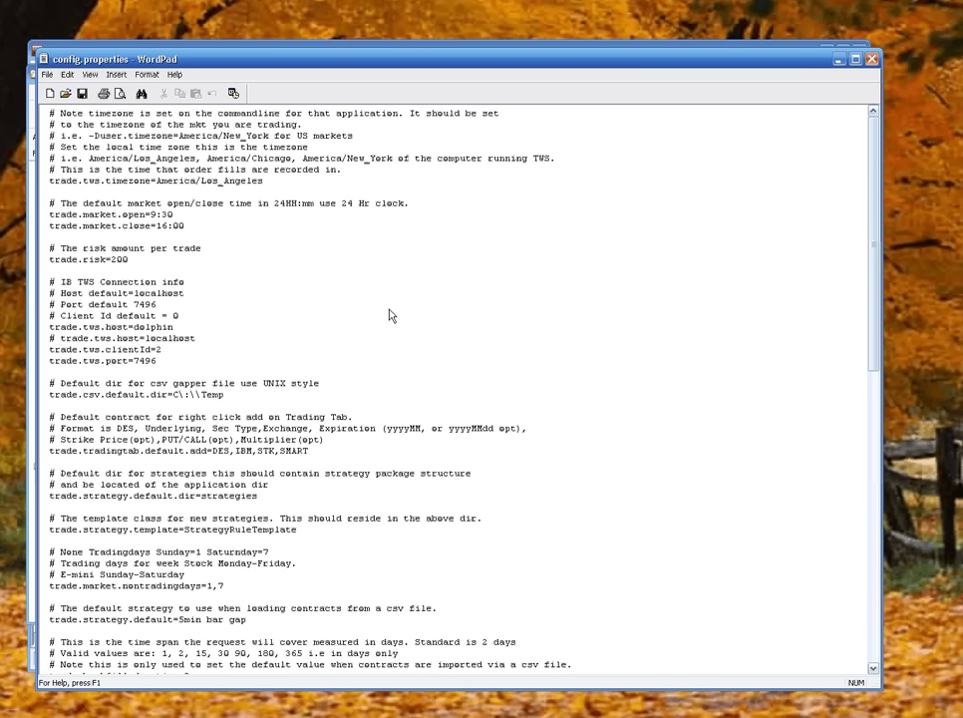
Step: Highlight the market hours, TWS connection, gapper directory and default DES,IBM,STK,SMART contract settings
click(416, 288)
drag(192, 230, 50, 214)
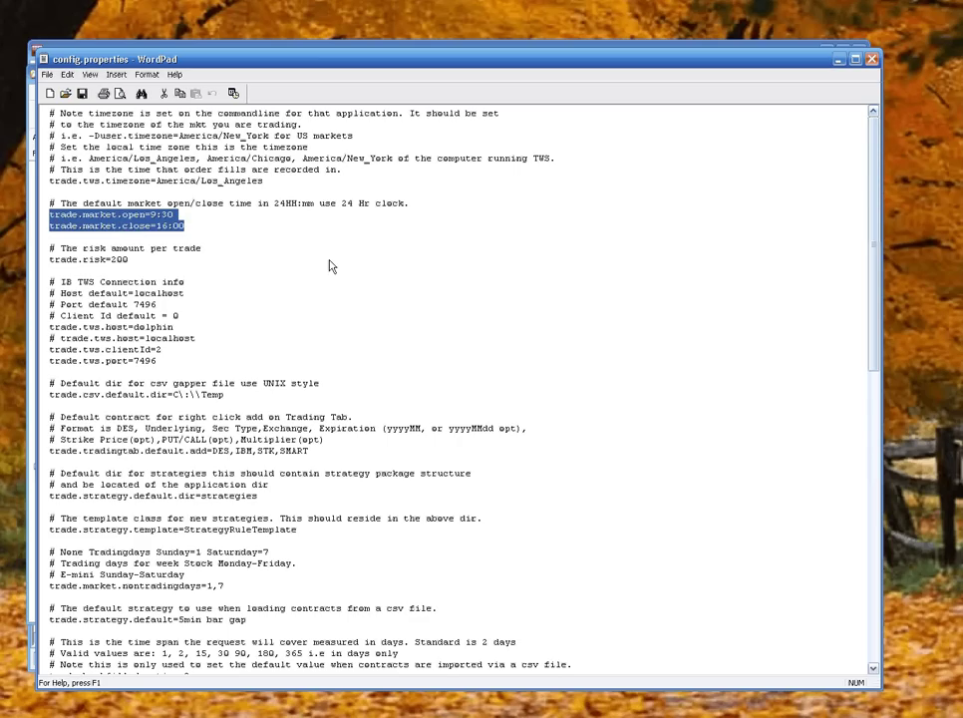
drag(160, 362, 33, 286)
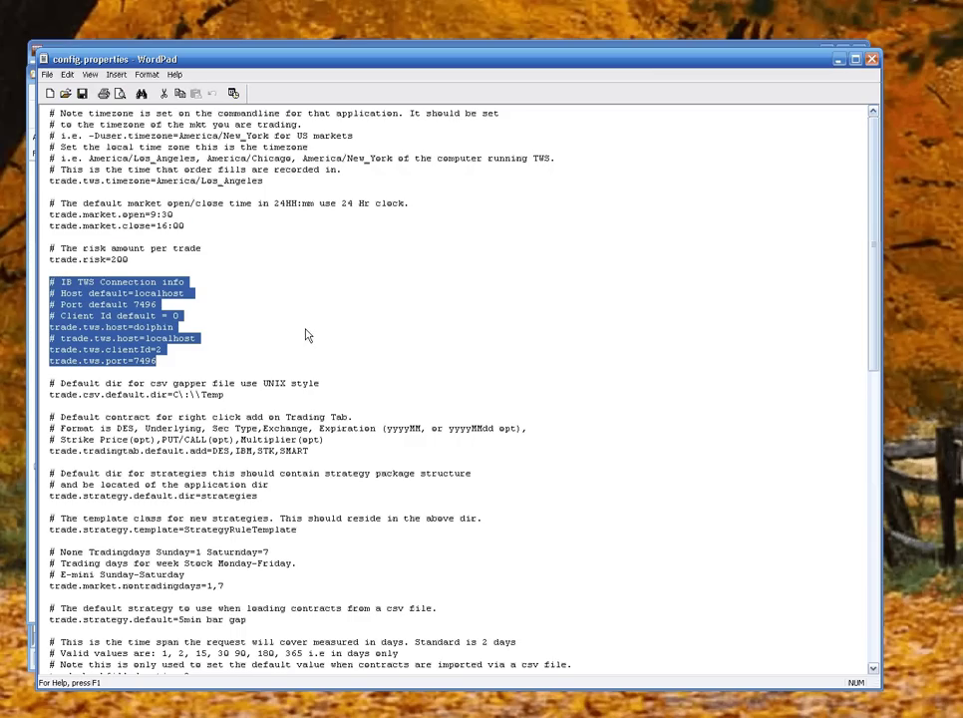
click(225, 395)
drag(225, 395, 2, 389)
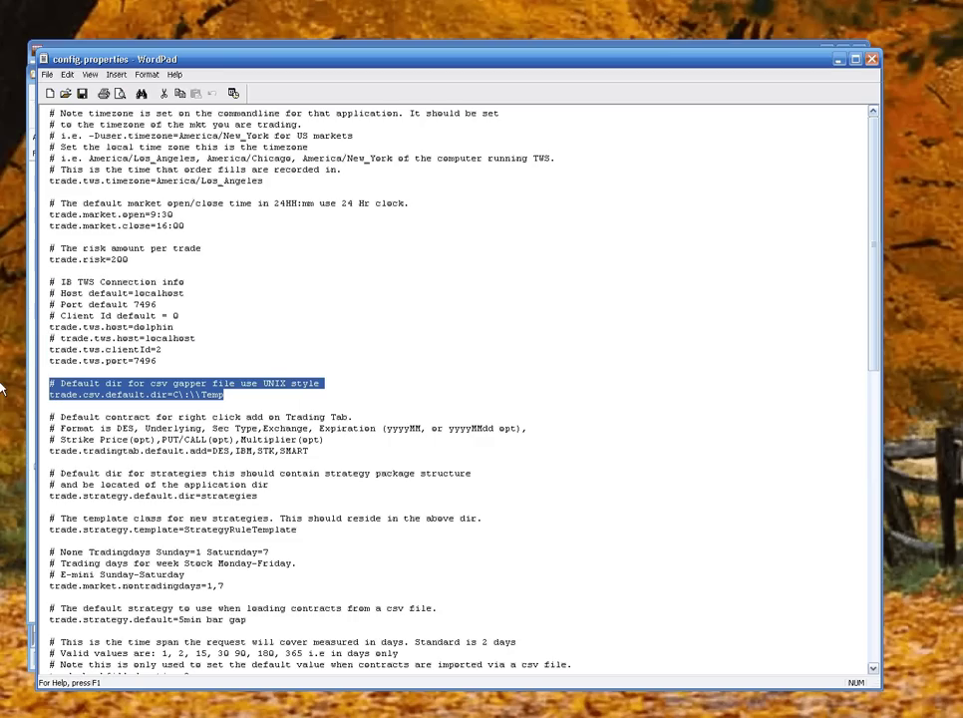
drag(319, 455, 219, 455)
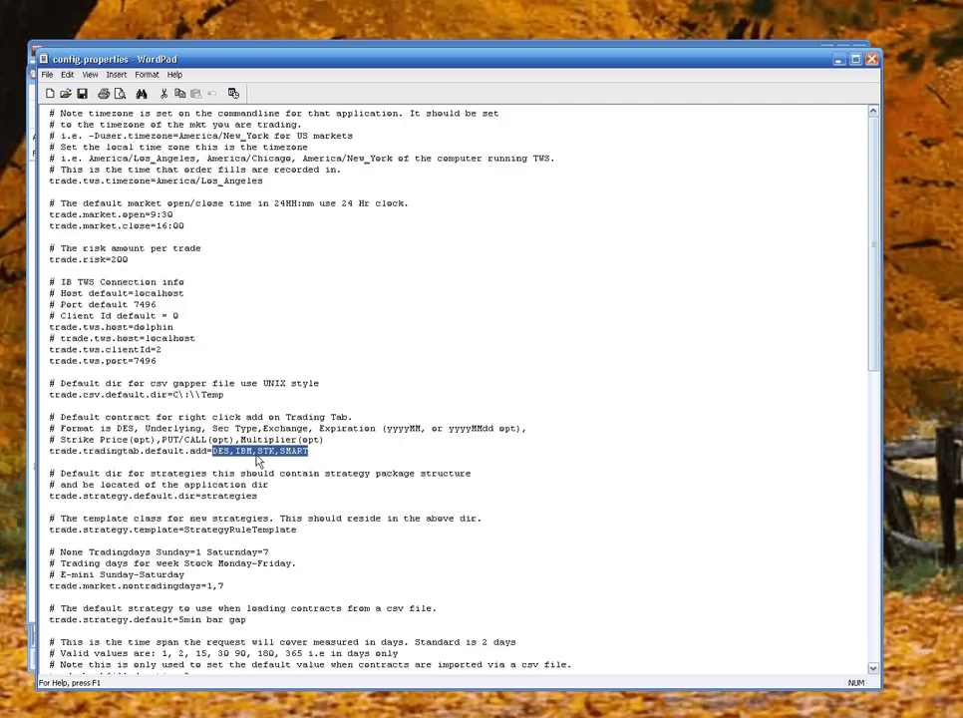
double_click(245, 452)
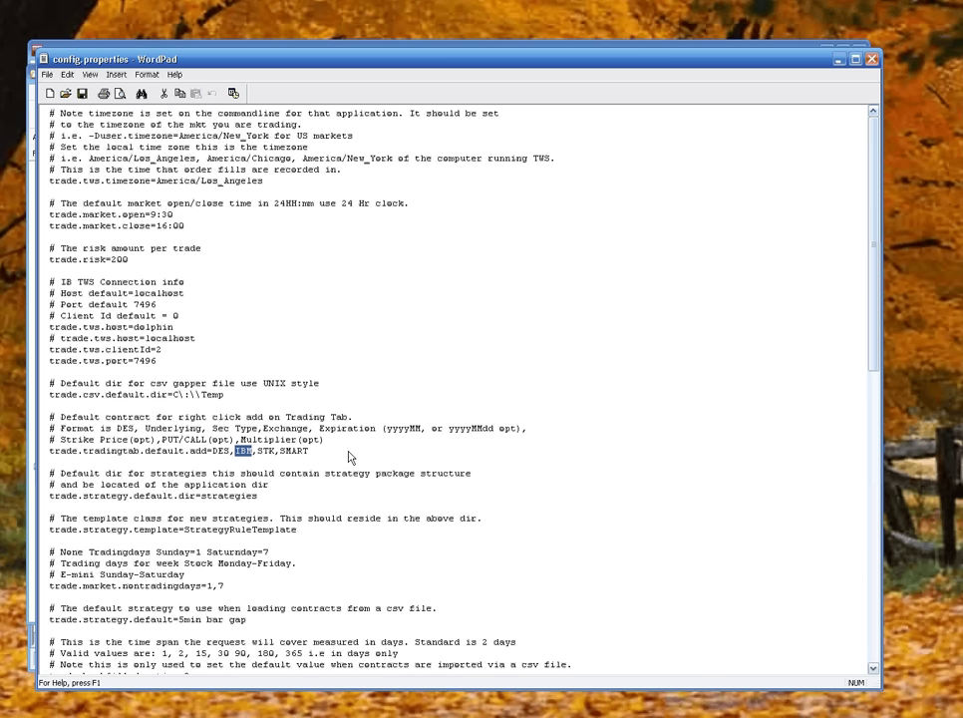
Step: Highlight the America/Los_Angeles timezone, non-trading days 1,7 and the 5min bar gap default strategy
scroll(348, 457, down, 2)
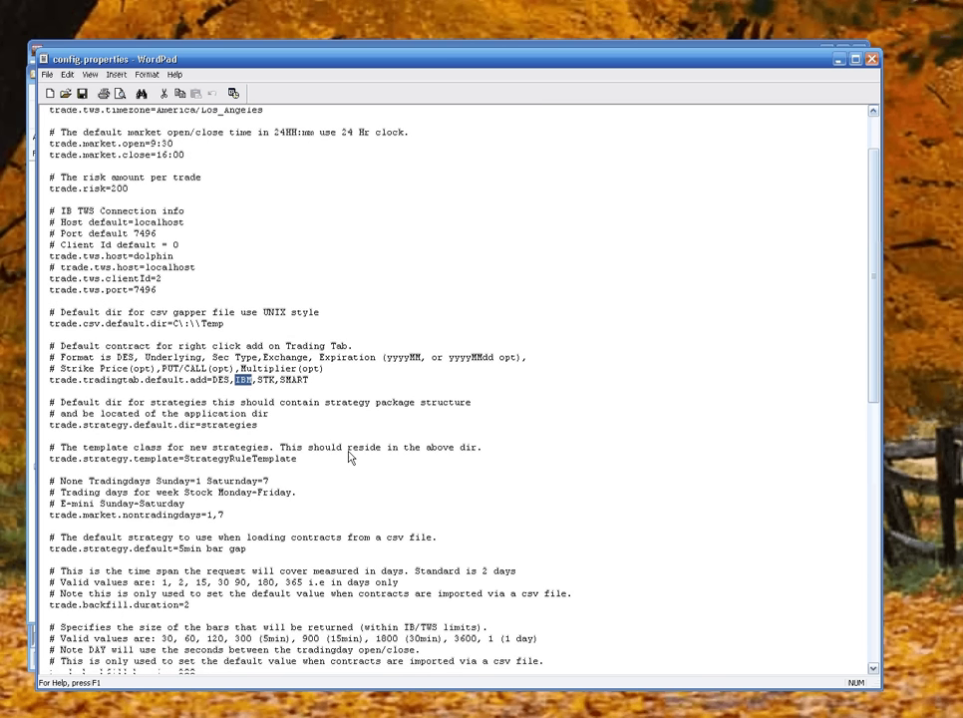
scroll(349, 458, down, 2)
scroll(349, 458, up, 3)
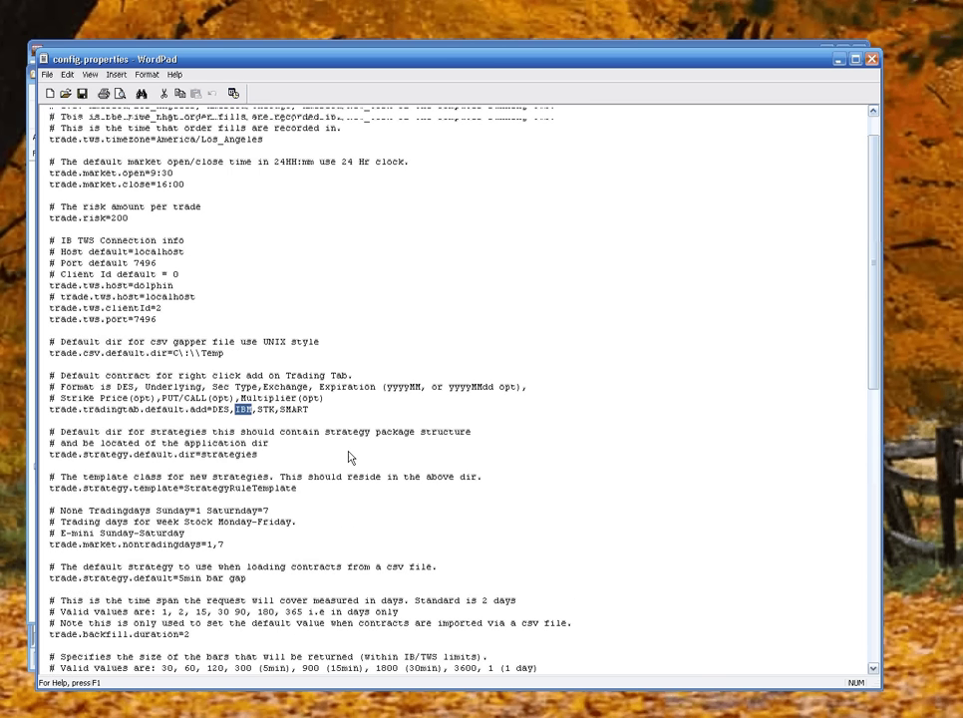
scroll(349, 457, up, 1)
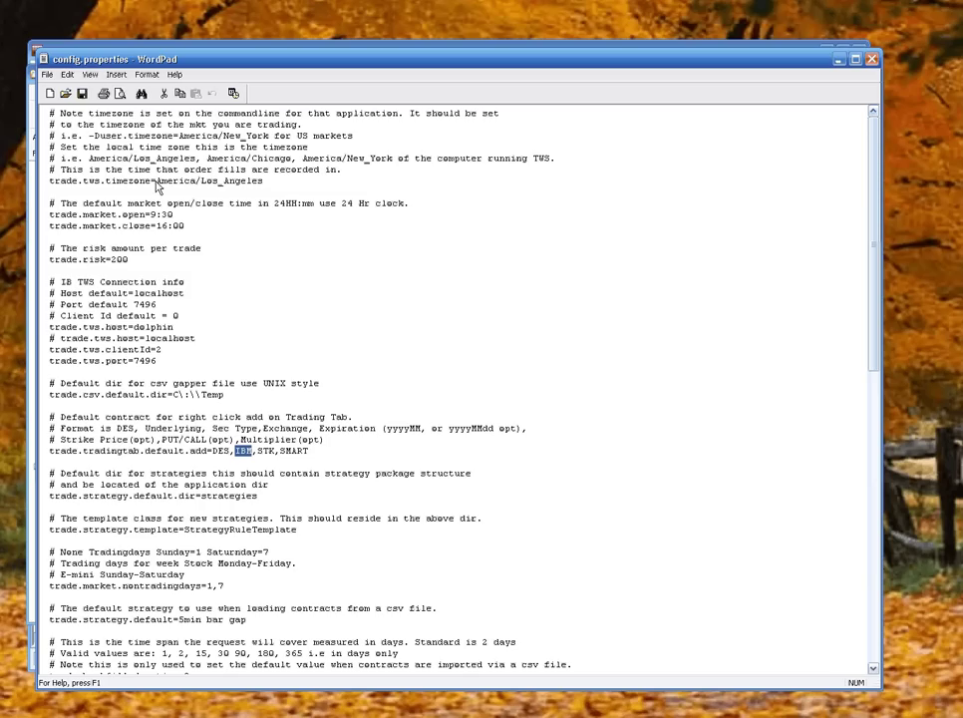
drag(156, 183, 241, 187)
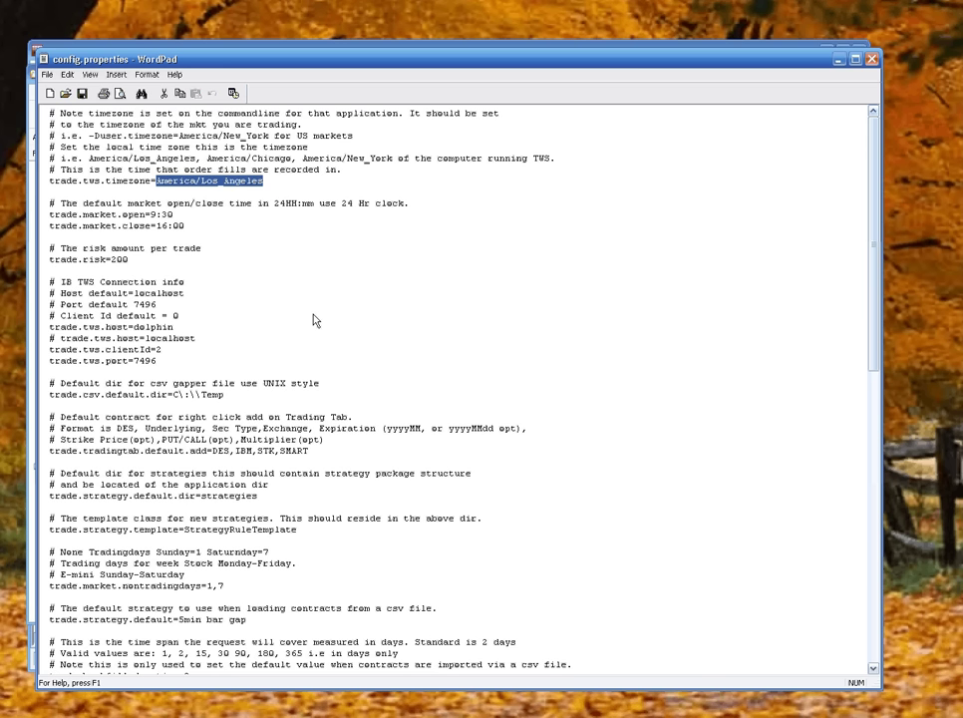
scroll(315, 320, down, 6)
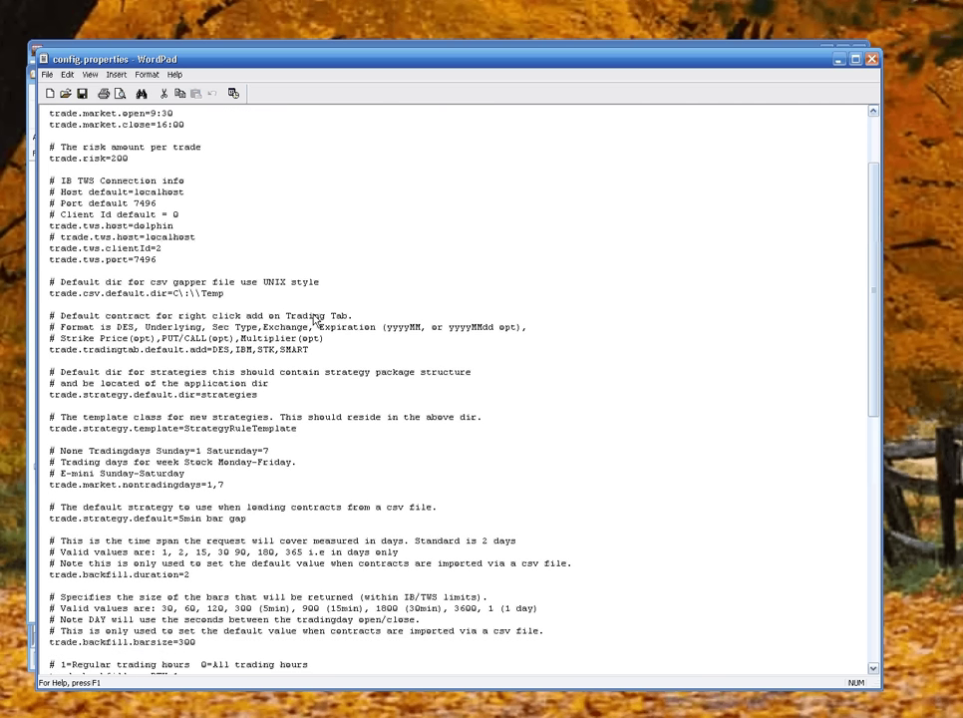
scroll(315, 320, down, 1)
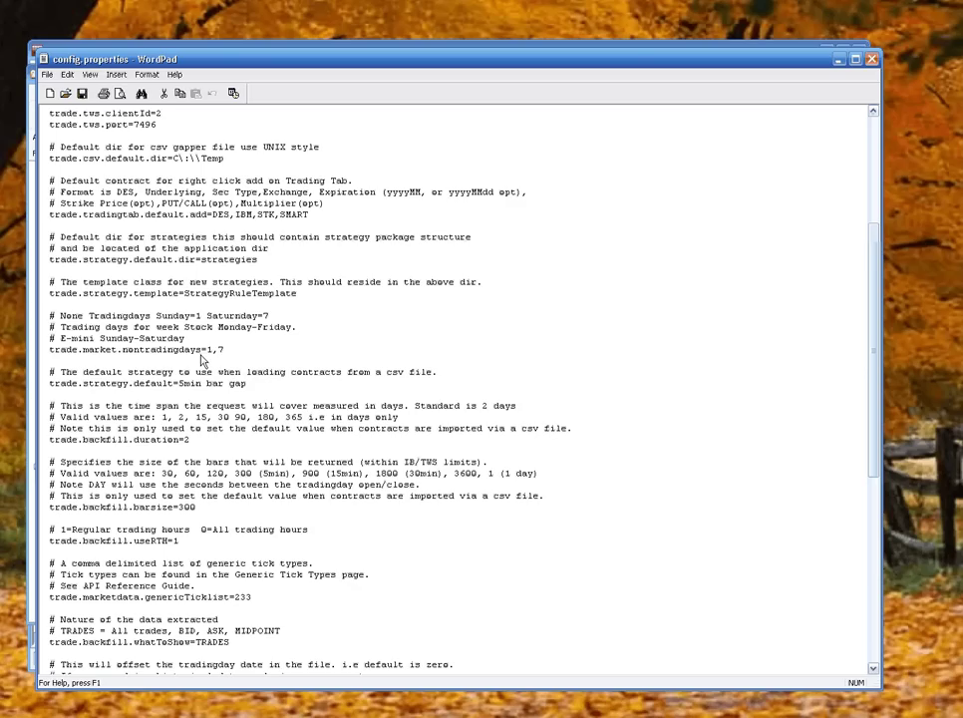
click(211, 351)
click(208, 352)
drag(208, 351, 226, 350)
drag(179, 384, 278, 397)
Step: Highlight the backfill duration and bar size 300, then review the log4j logging thresholds
scroll(277, 396, down, 2)
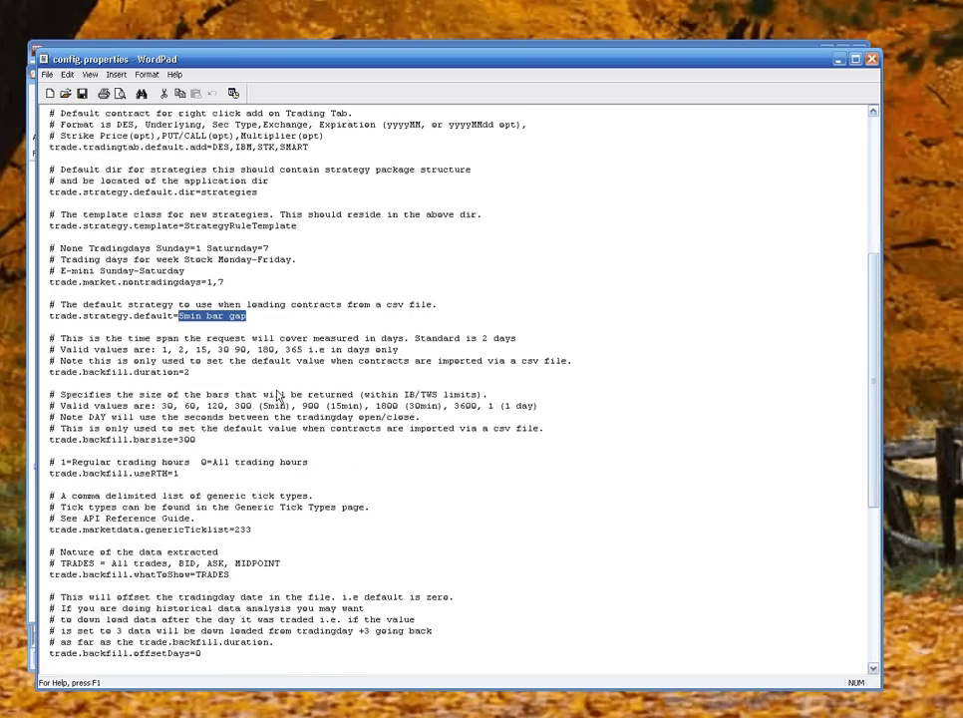
click(185, 376)
drag(197, 439, 230, 440)
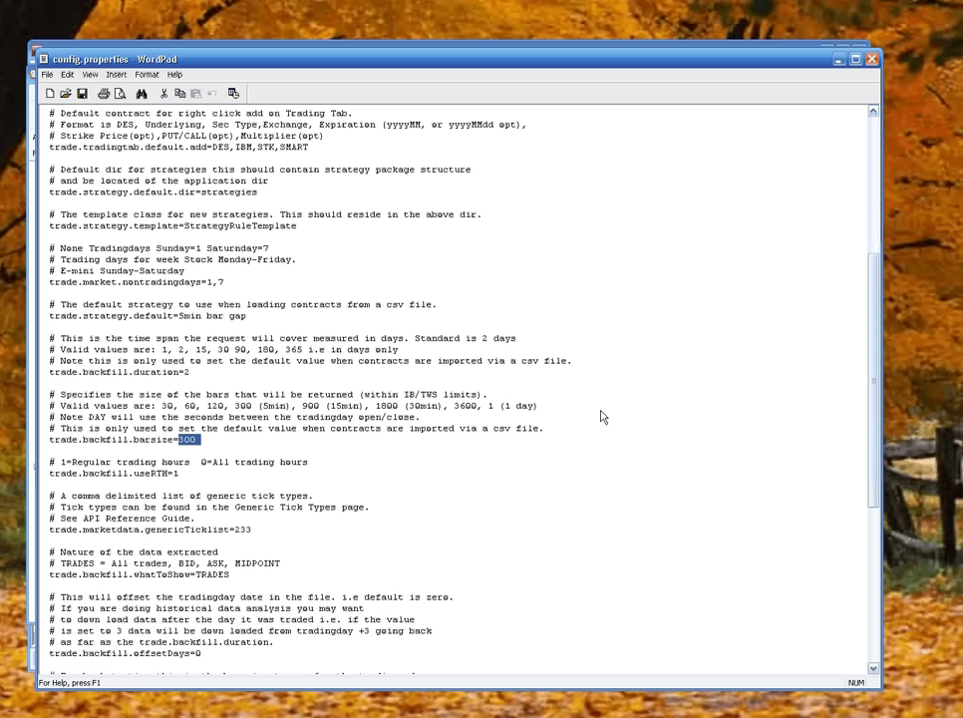
scroll(595, 436, down, 5)
scroll(595, 435, down, 4)
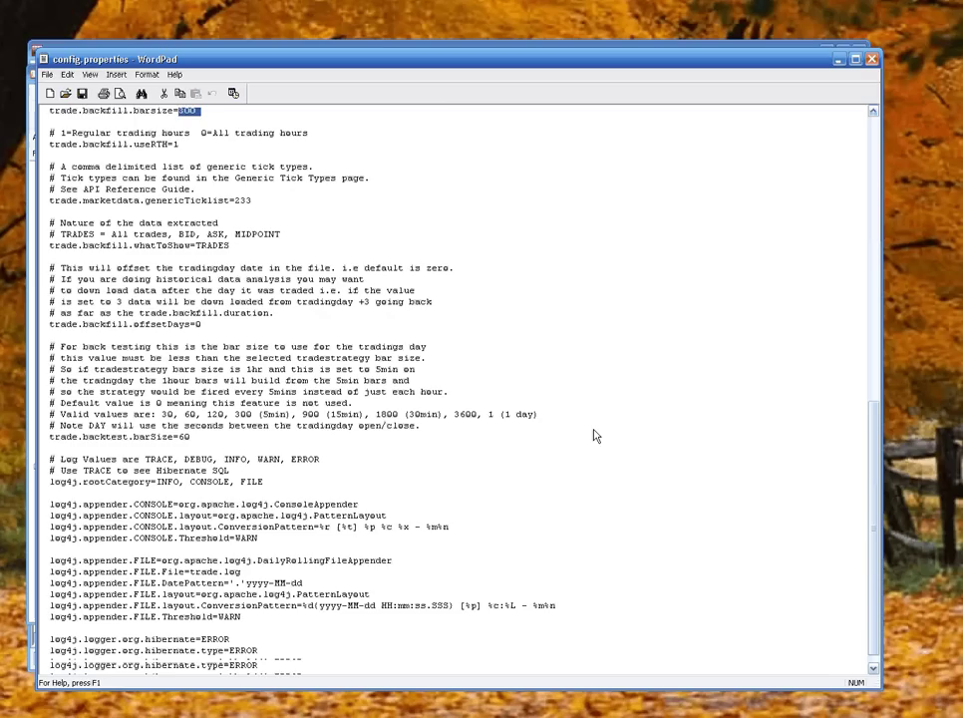
scroll(595, 436, down, 1)
drag(312, 660, 51, 511)
click(243, 521)
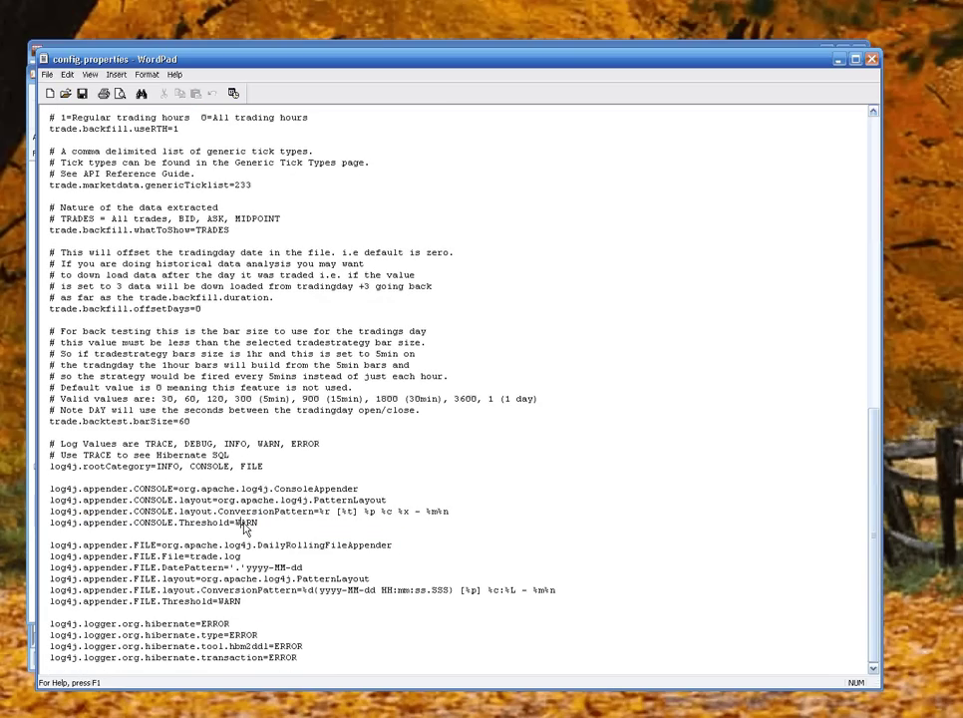
Step: Close WordPad and the folder window, then connect to TWS with the existing host and port
click(838, 60)
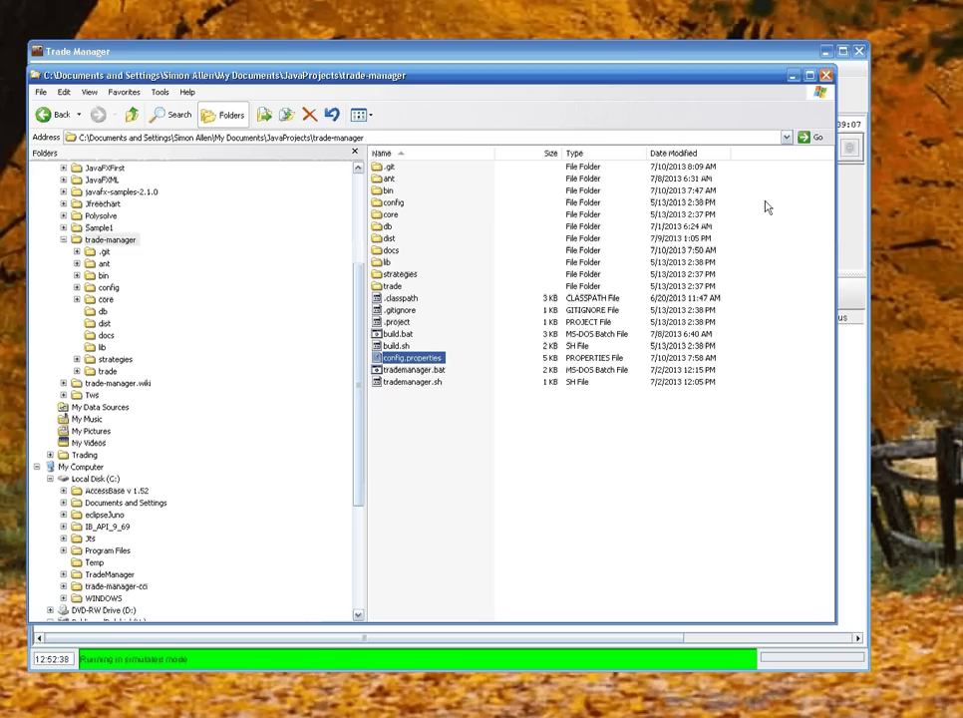
key(alt+F4)
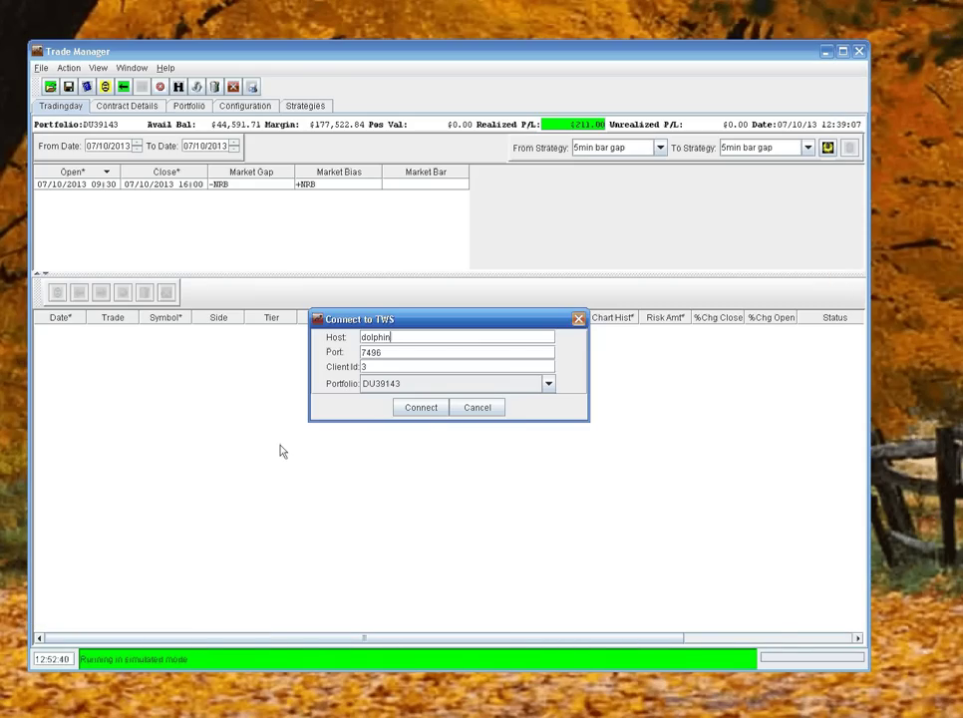
click(428, 409)
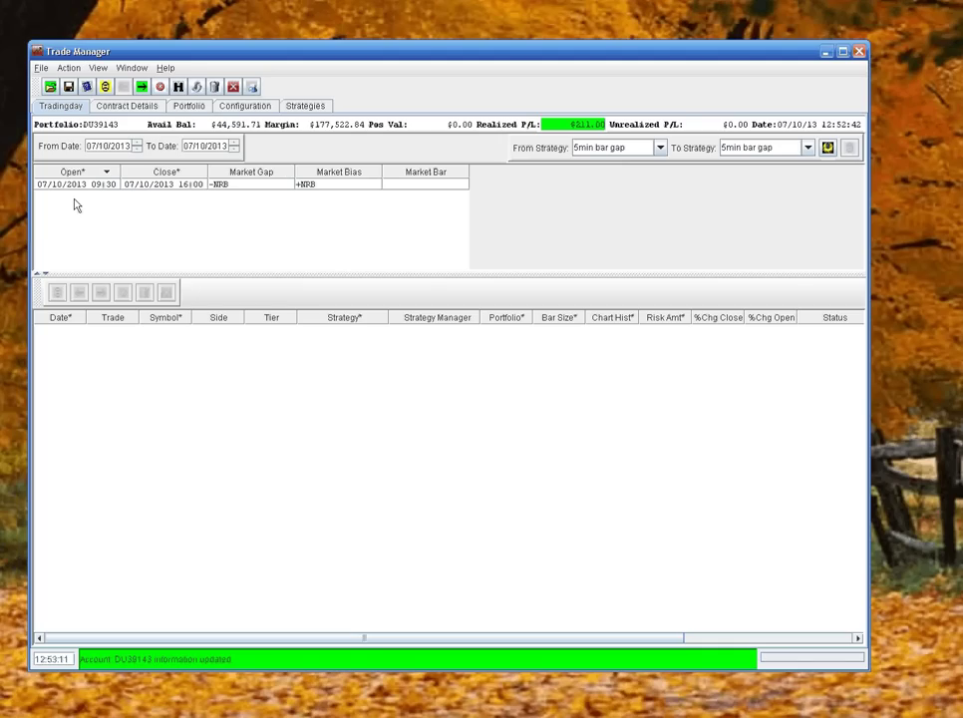
Step: Import Gappers-20130710.csv from the Documents folder on the H: drive into the trades table
click(50, 88)
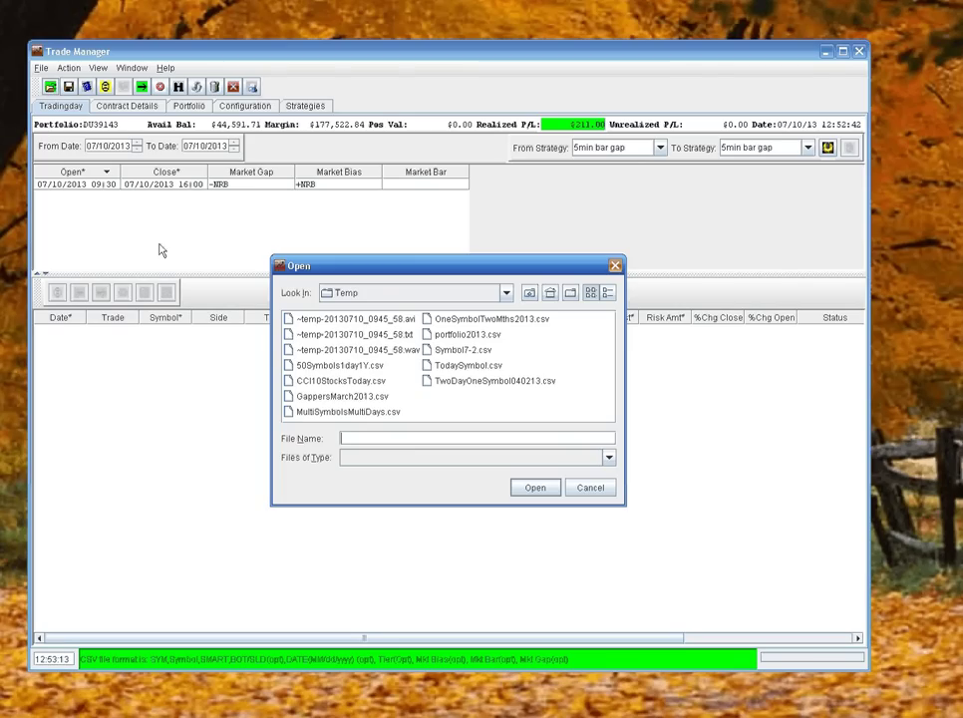
click(506, 293)
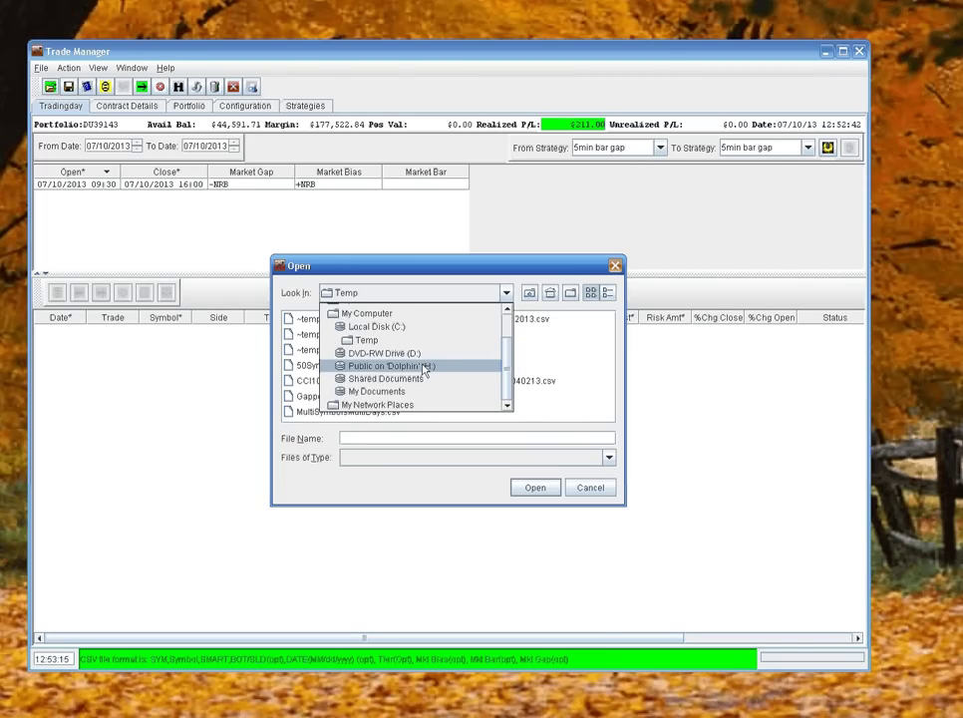
click(424, 369)
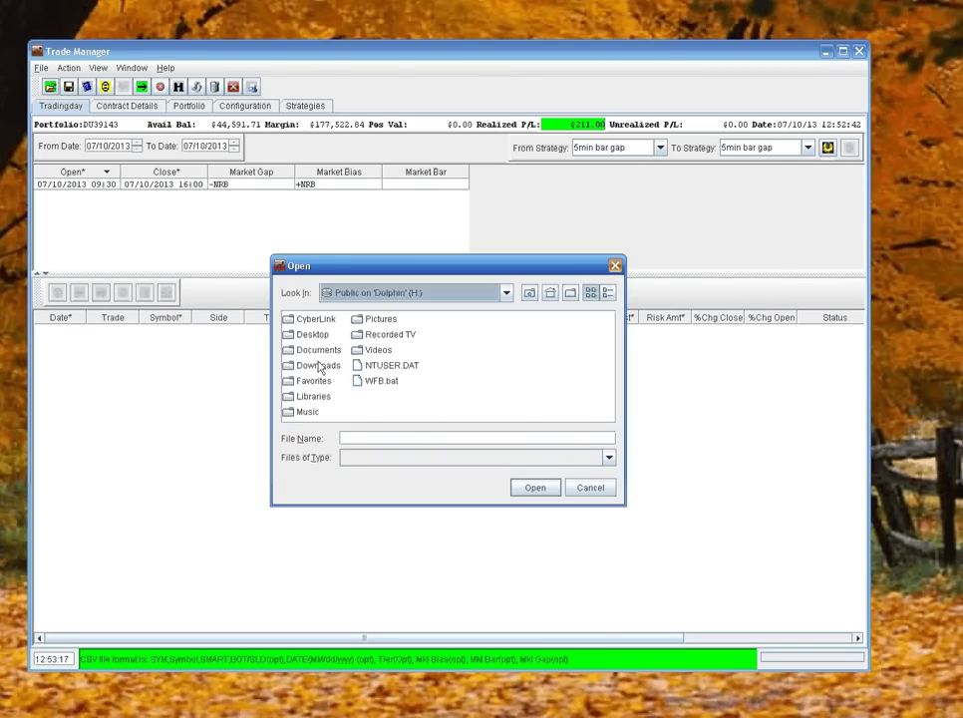
double_click(318, 350)
click(324, 339)
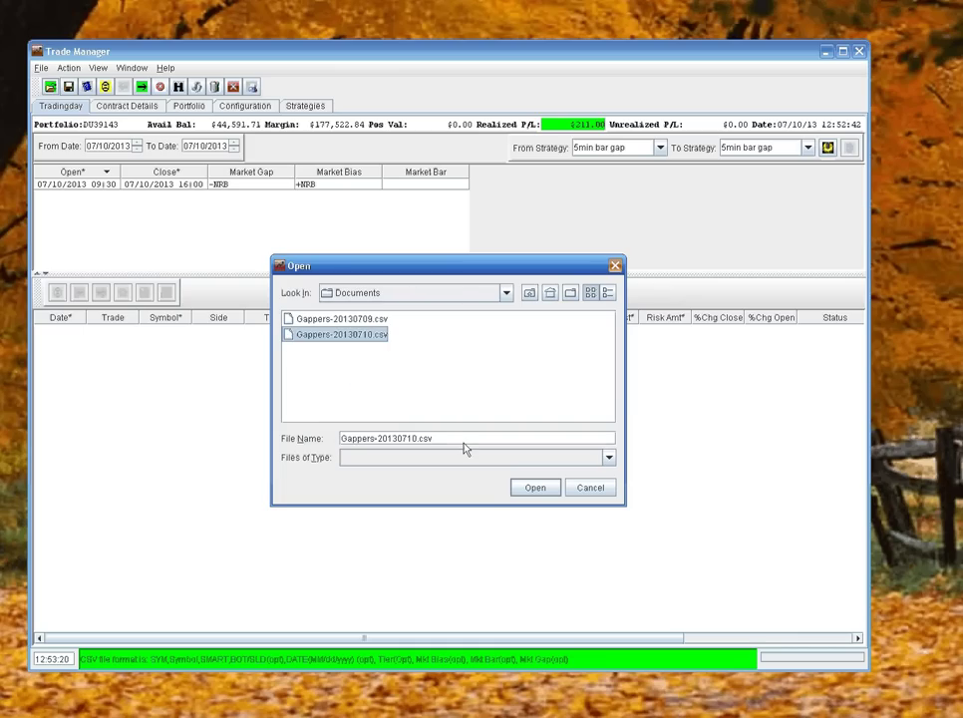
click(538, 488)
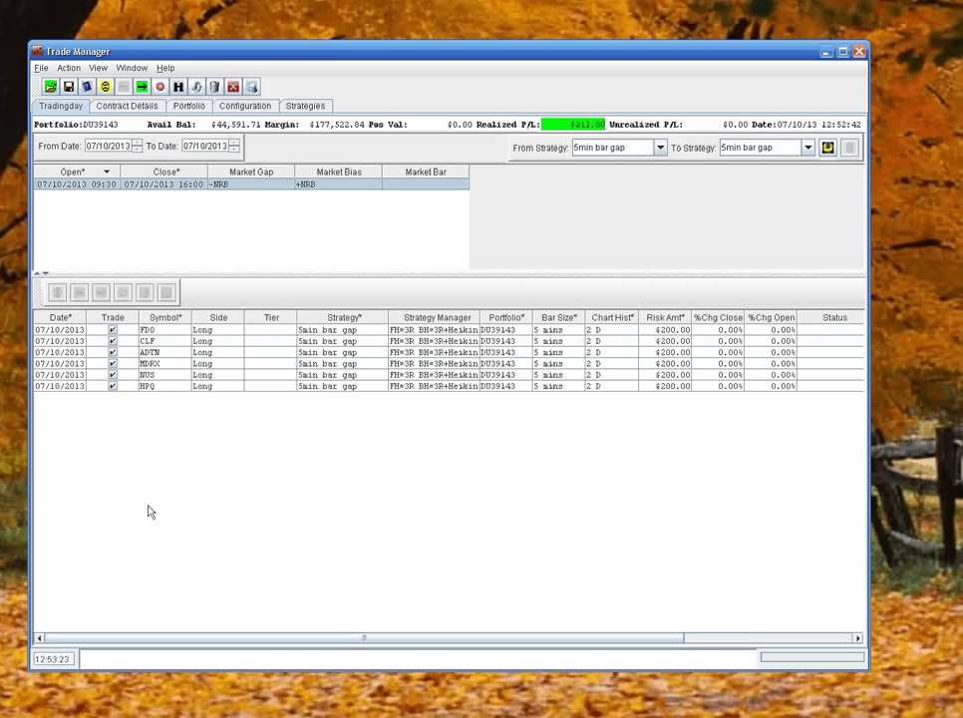
Step: Save the six imported trades and select all text of Gappers-20130710.csv in WordPad
click(69, 88)
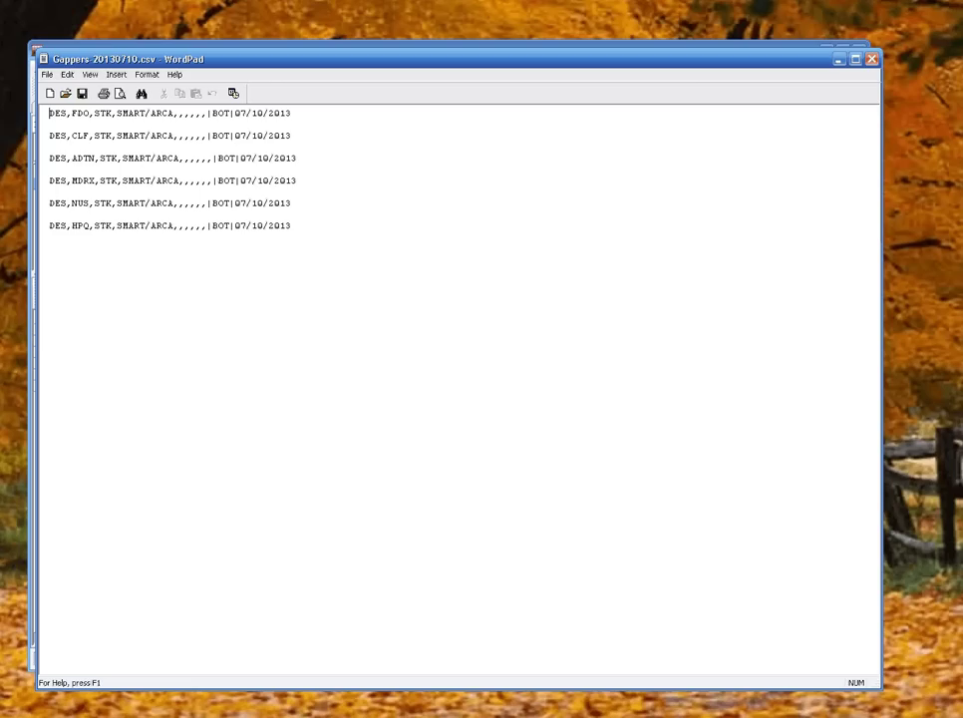
drag(290, 229, 235, 230)
key(ctrl+a)
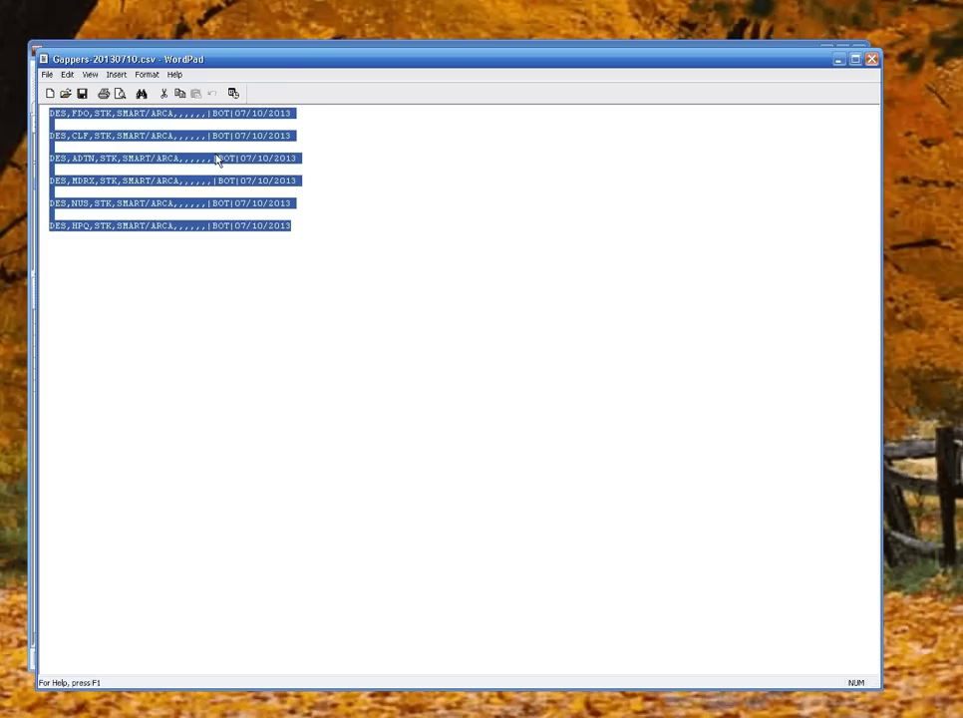
Step: Examine the first line's contract definition and its BOT 07/10/2013 fields
click(198, 115)
drag(206, 120, 68, 121)
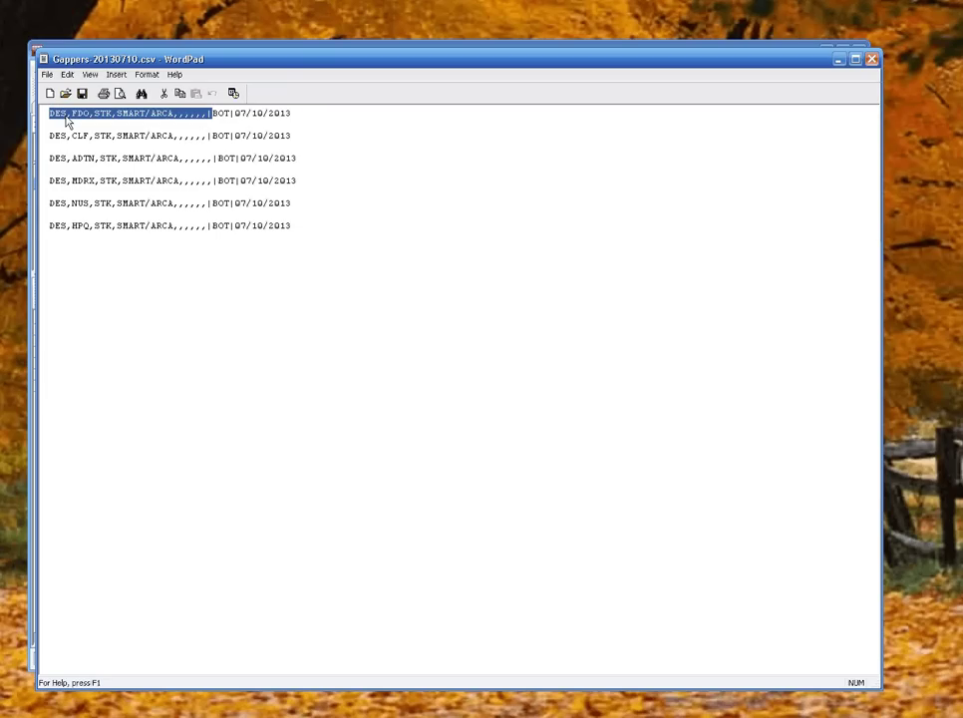
click(211, 117)
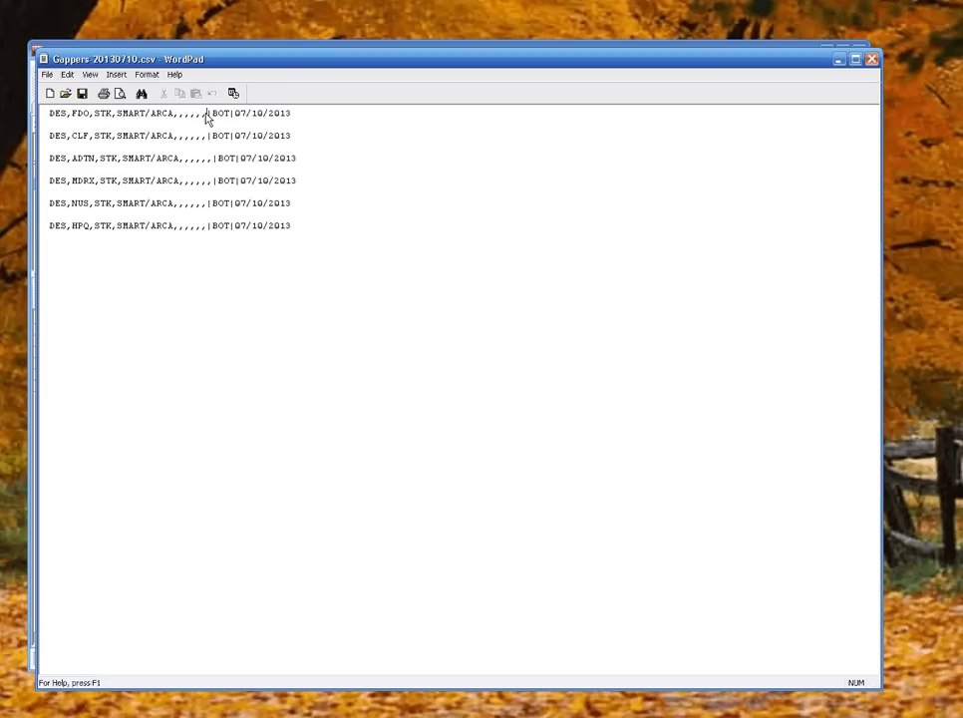
drag(206, 119, 314, 119)
click(314, 118)
Step: Close the CSV file and add a new trade row to Trade Manager's table
click(871, 60)
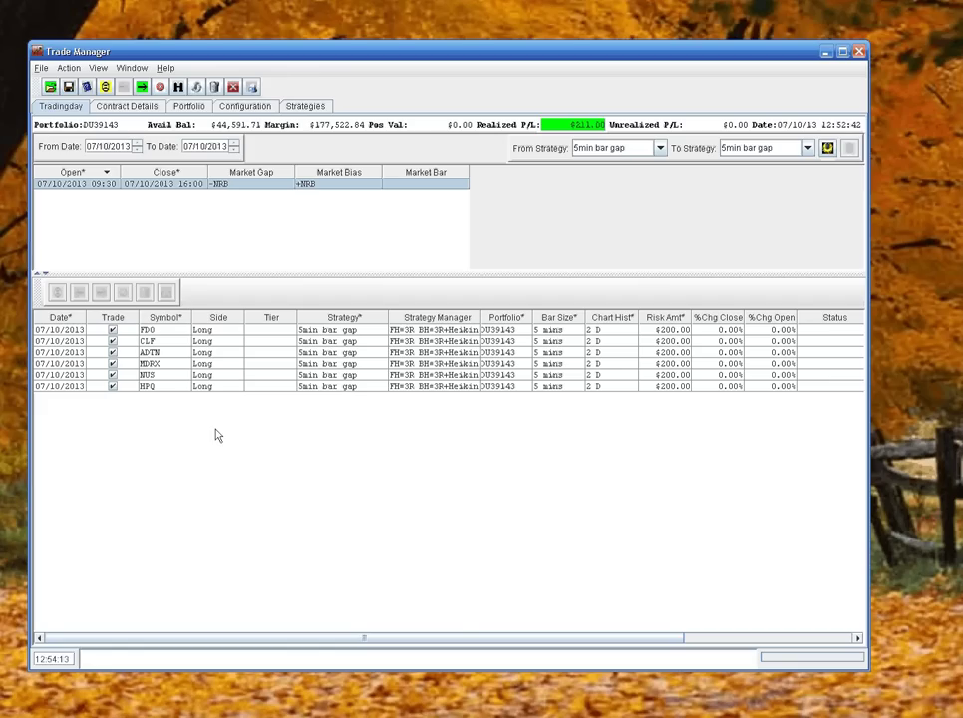
right_click(215, 434)
click(217, 432)
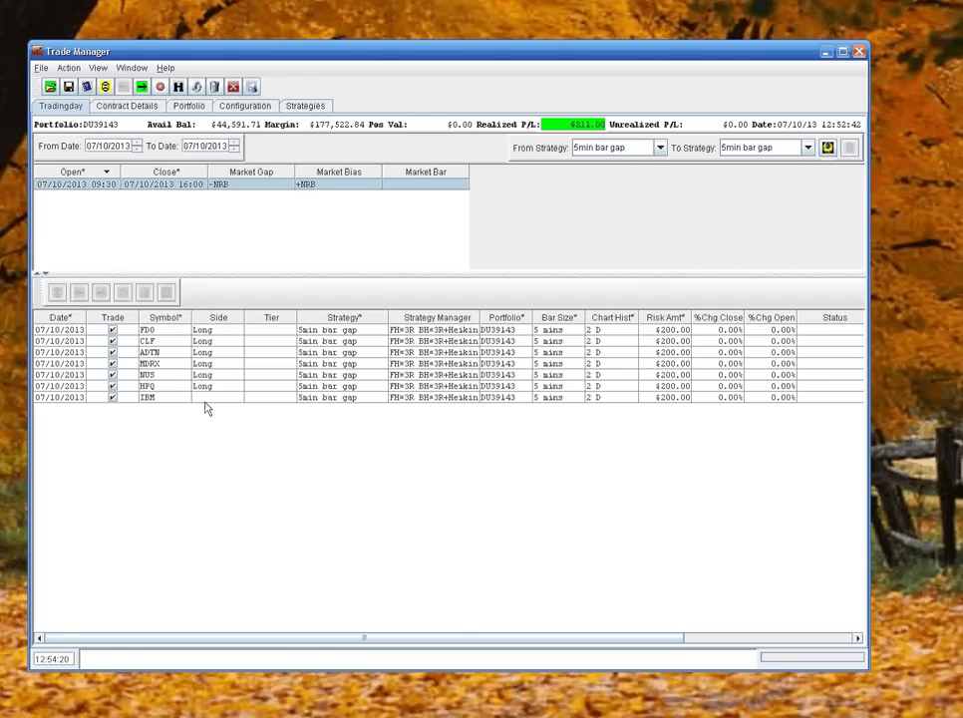
click(206, 398)
Step: Make the new trade AAPL Short with 2 D chart history and 5 mins bars
click(162, 399)
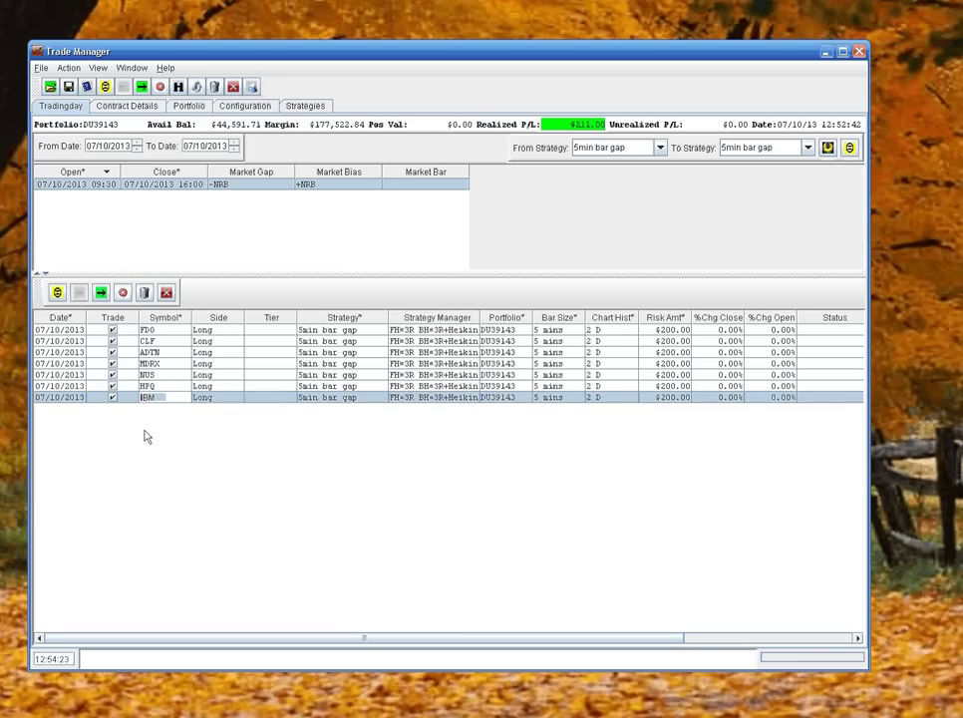
text(AAPL)
click(227, 397)
click(237, 397)
click(205, 422)
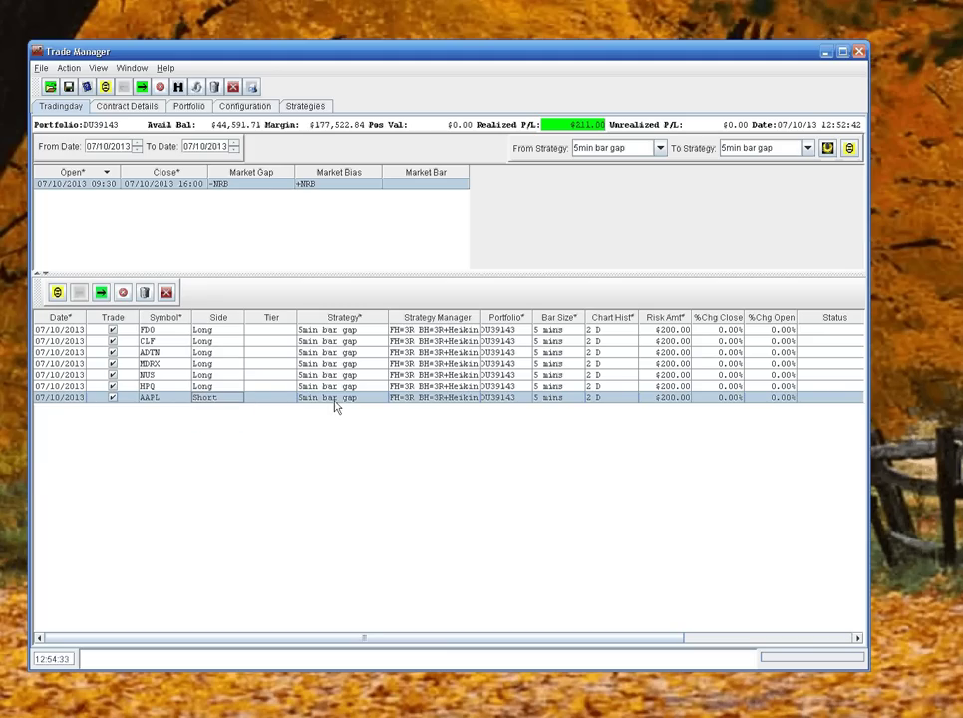
click(599, 397)
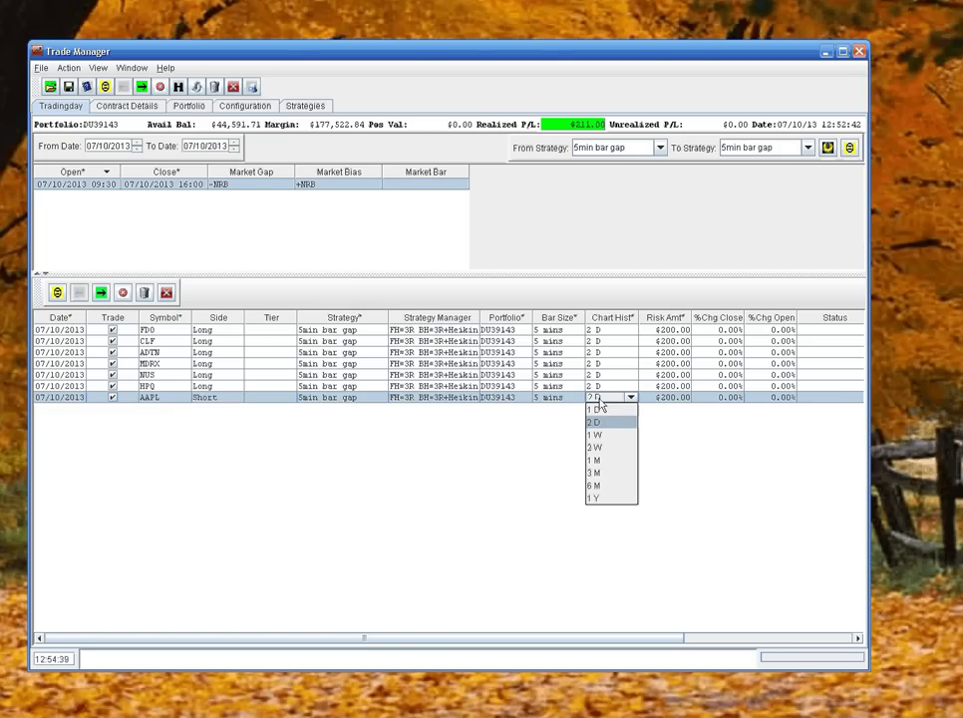
click(602, 425)
click(554, 398)
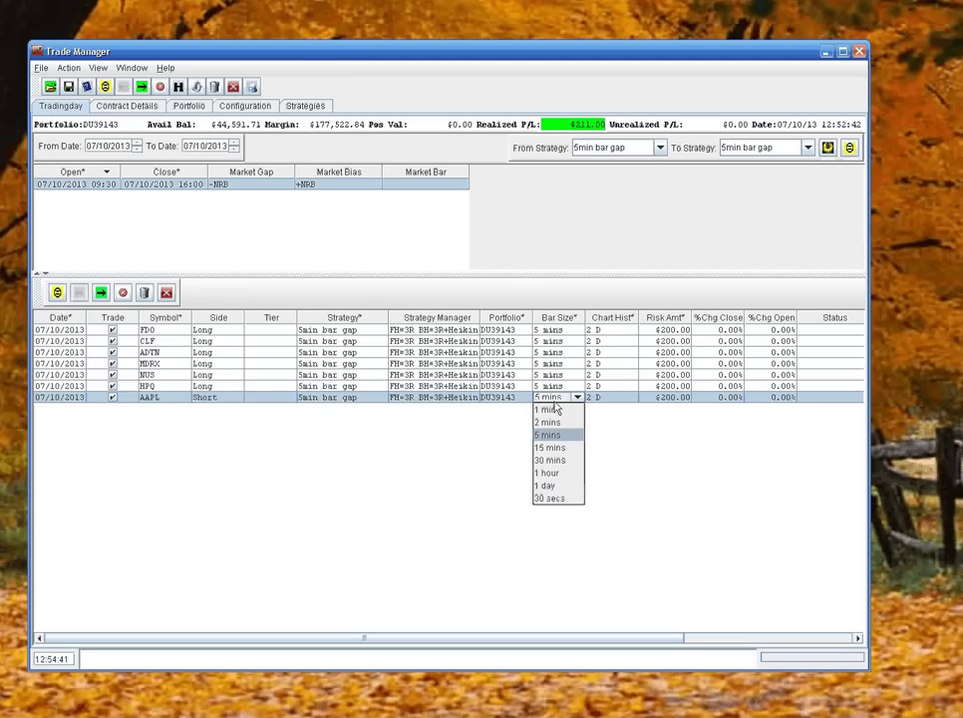
click(554, 441)
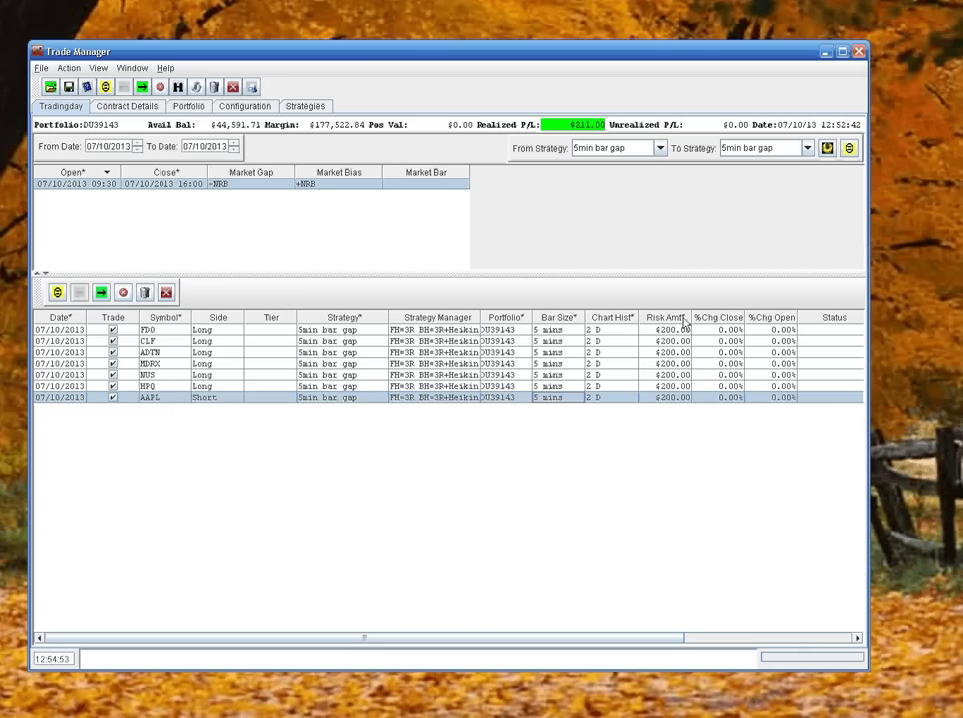
mouse_move(684, 325)
mouse_move(59, 325)
click(58, 397)
click(55, 353)
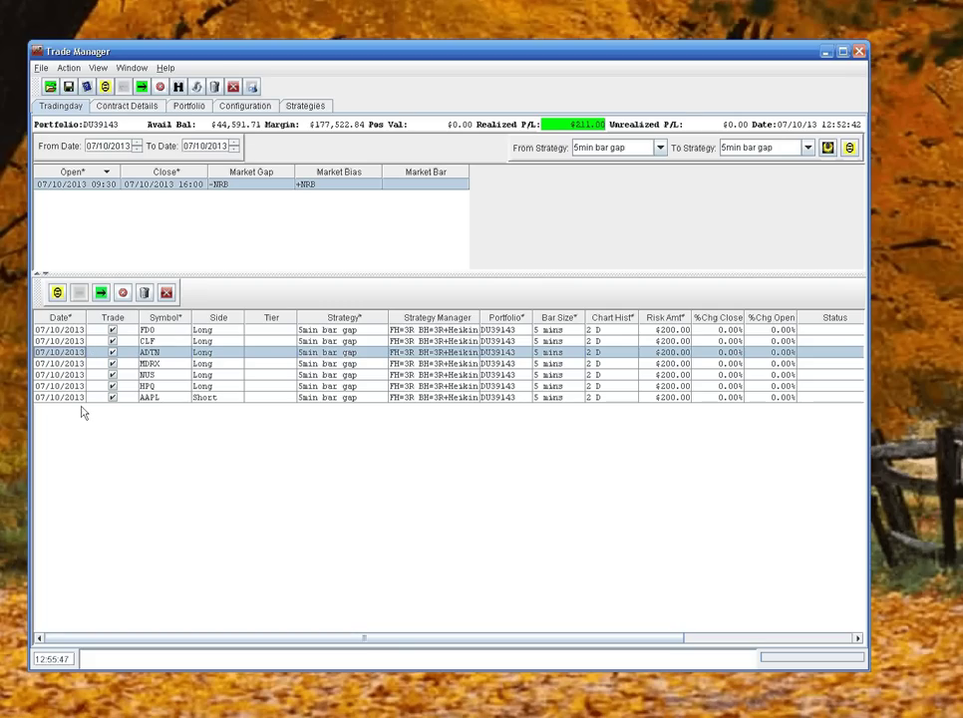
key(Down)
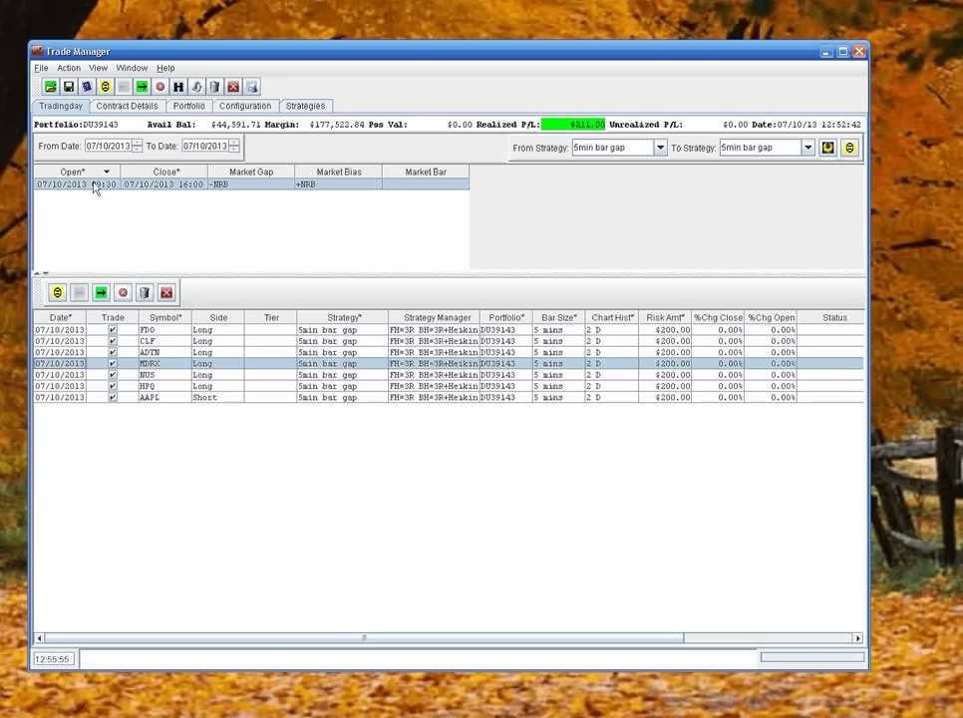
Step: Save the trading day and run the strategy to load historical data for all 8 contracts
click(104, 88)
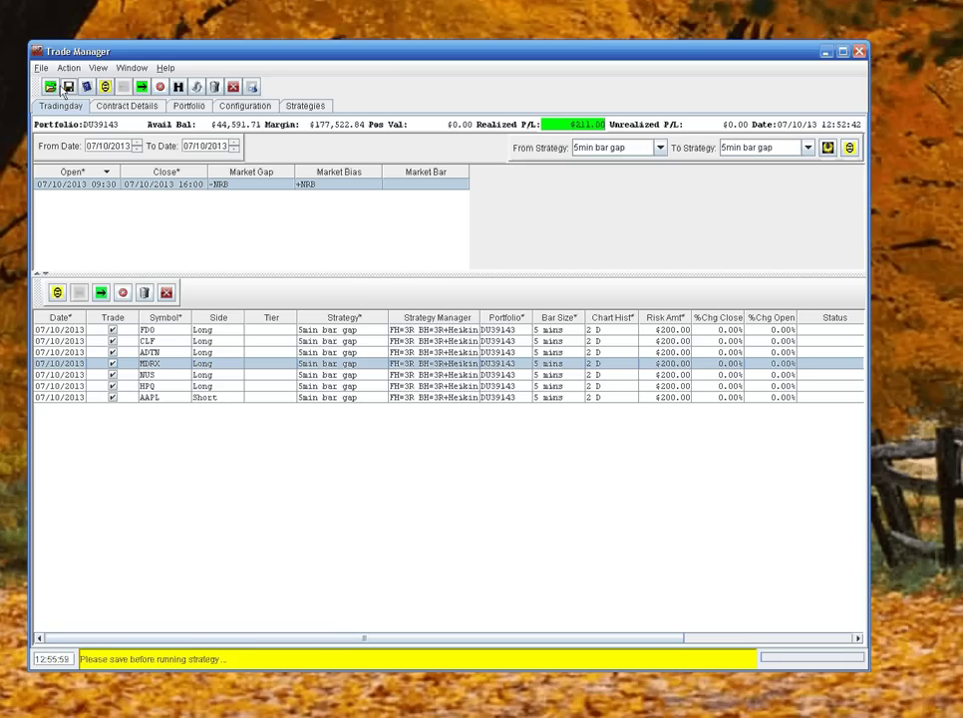
click(67, 88)
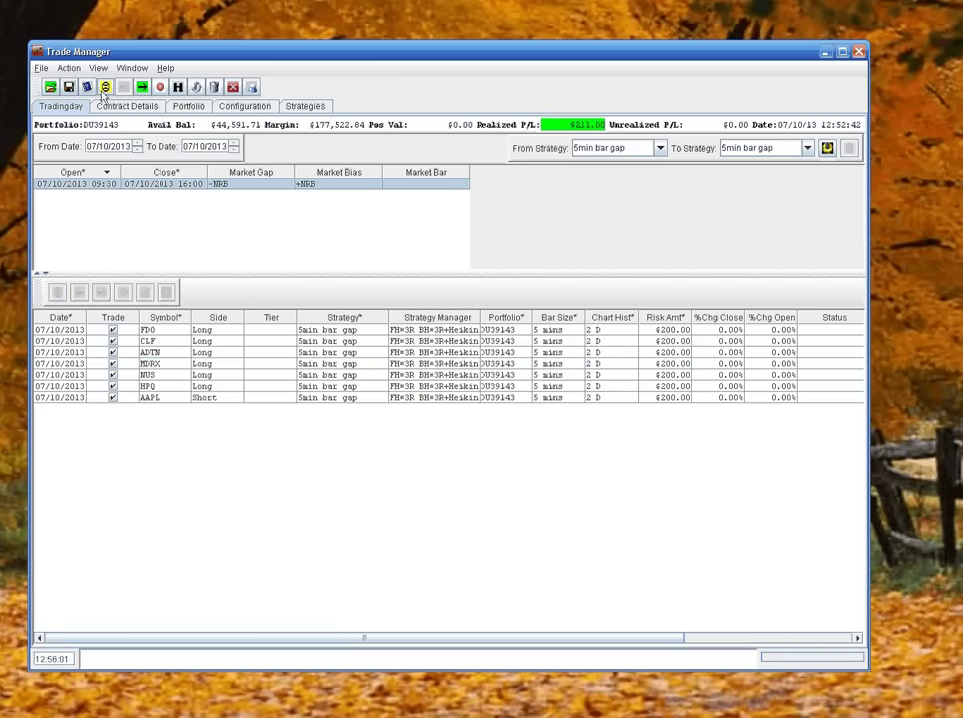
click(105, 88)
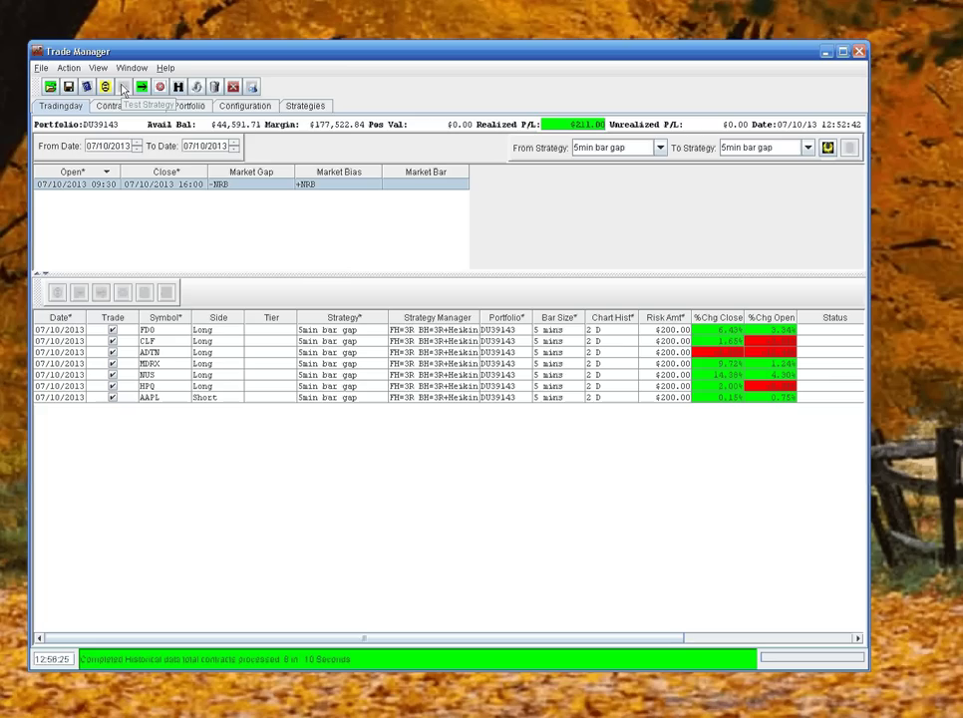
click(42, 67)
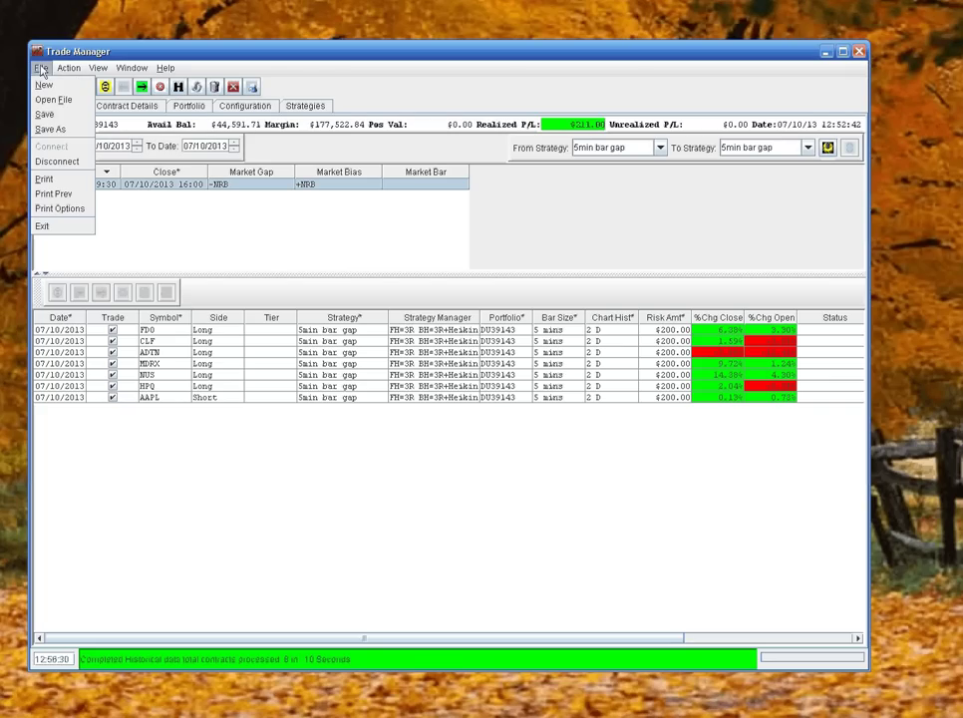
click(42, 67)
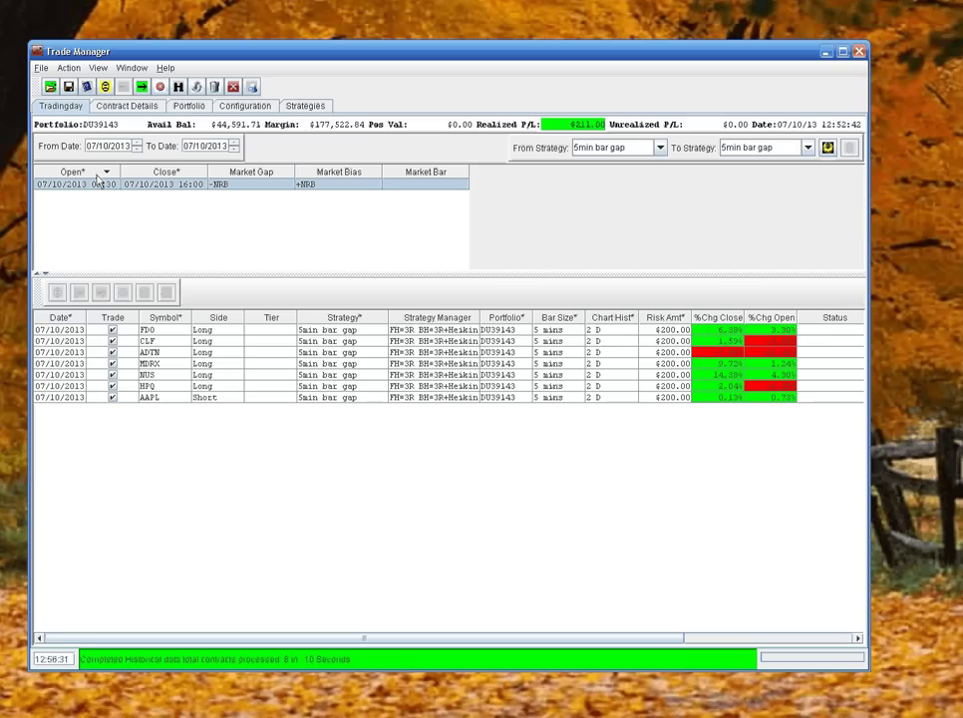
Step: Show Contract Details for FDO under the Long branch, loading the Family Dollar Stores chart
click(119, 106)
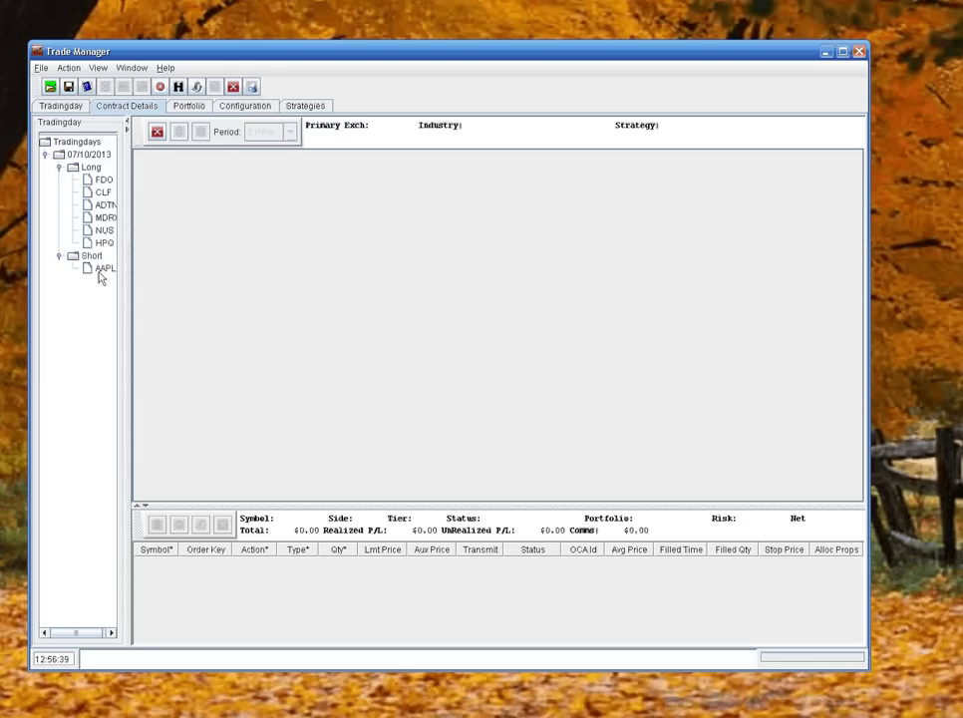
click(102, 182)
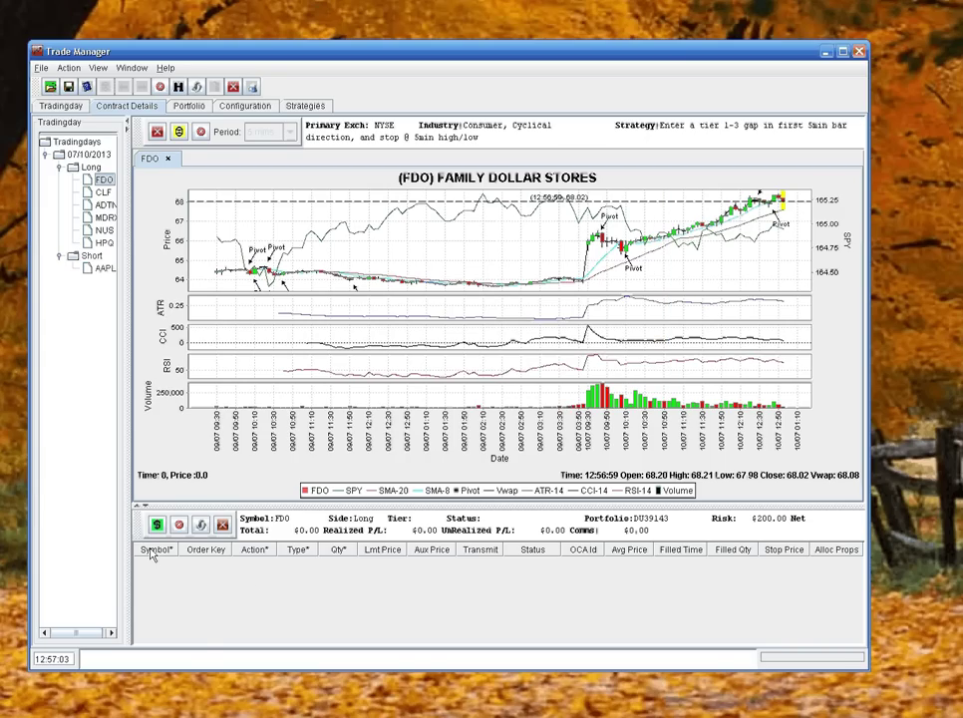
Step: Add a 200-share Buy Stop Lmt order for FDO, zoom the chart, then view Portfolio results
right_click(207, 573)
click(219, 591)
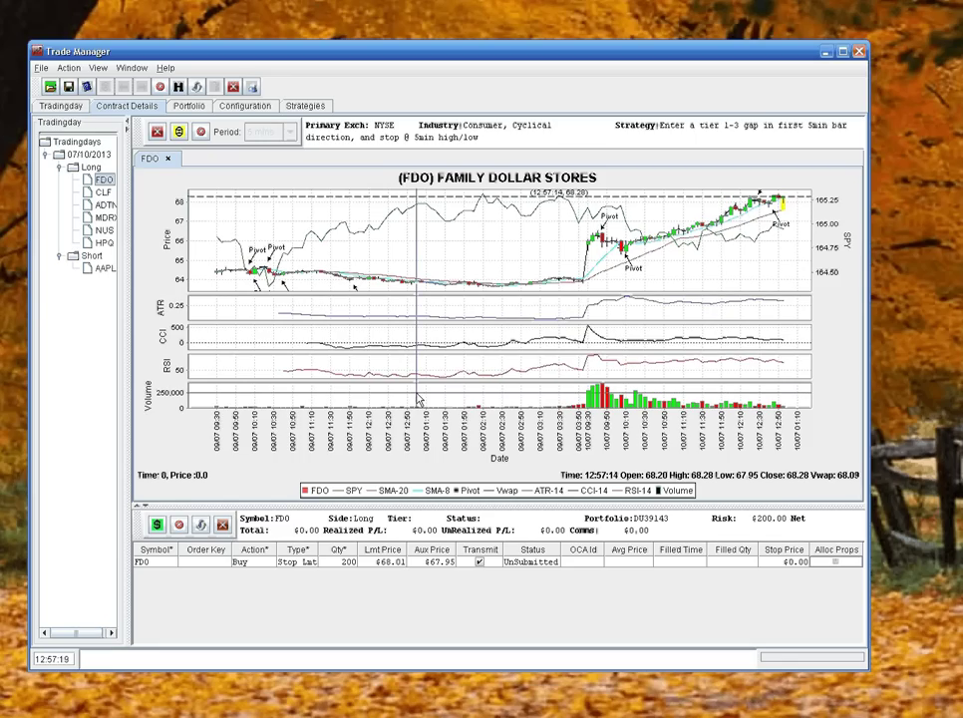
drag(581, 225, 638, 263)
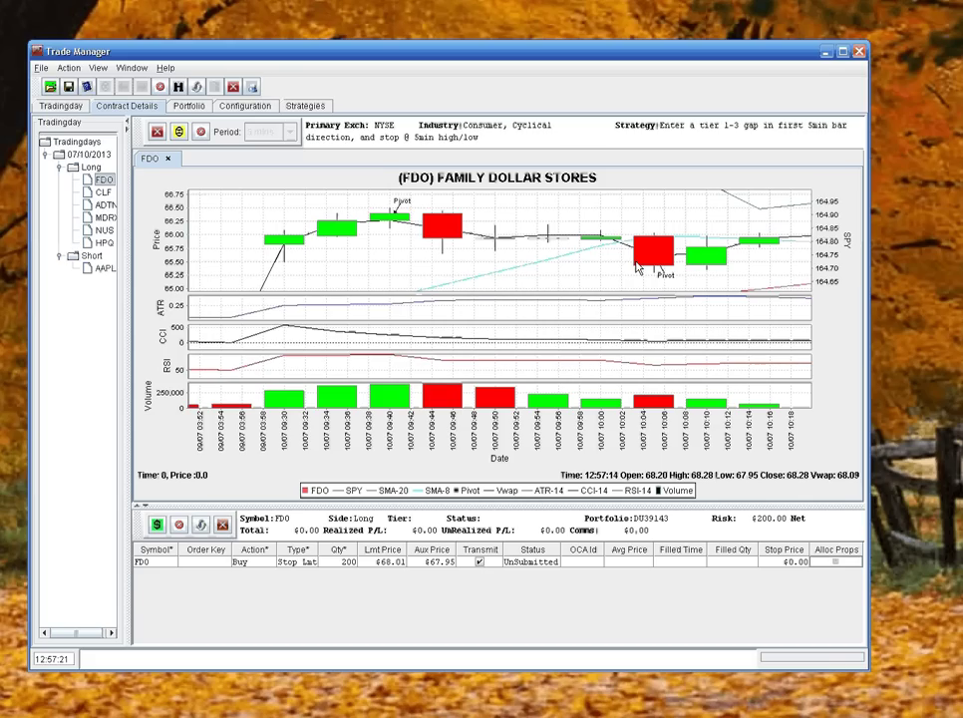
right_click(417, 258)
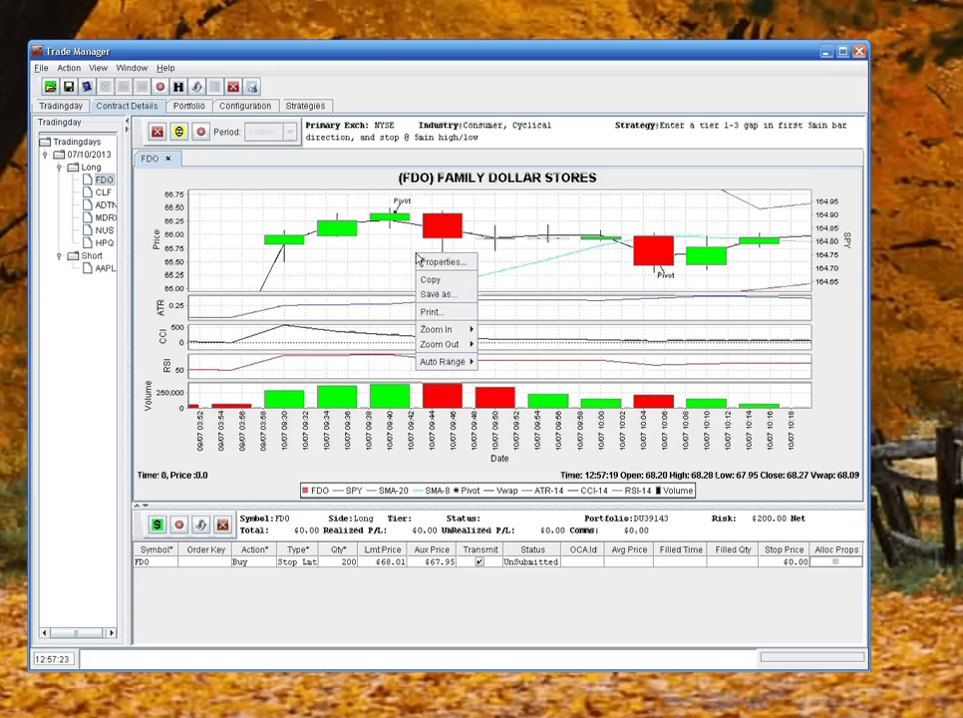
click(522, 256)
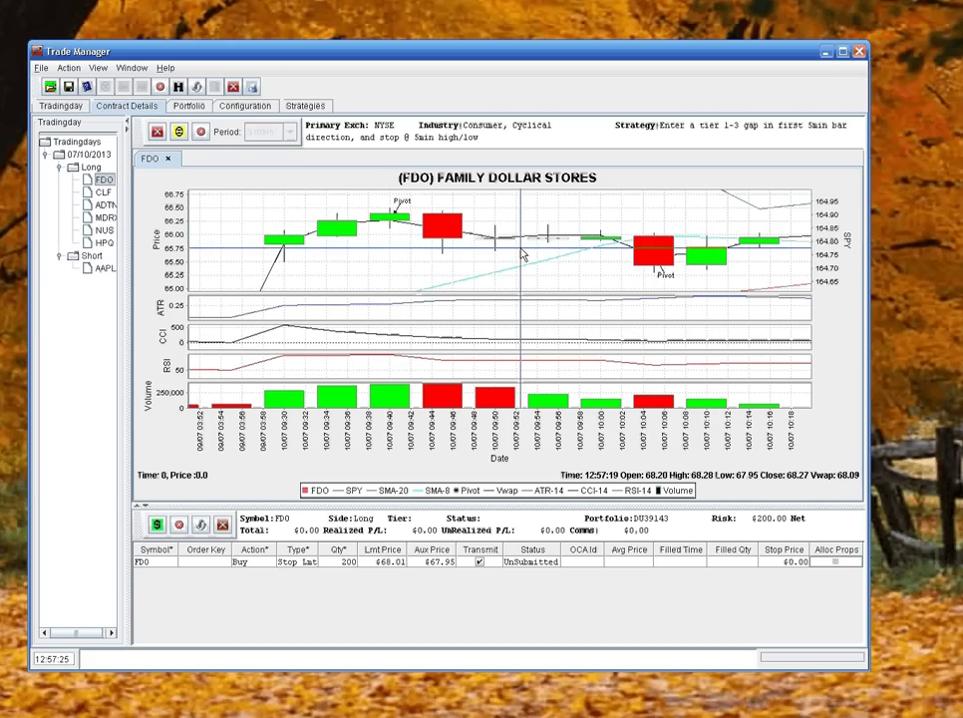
scroll(595, 252, down, 3)
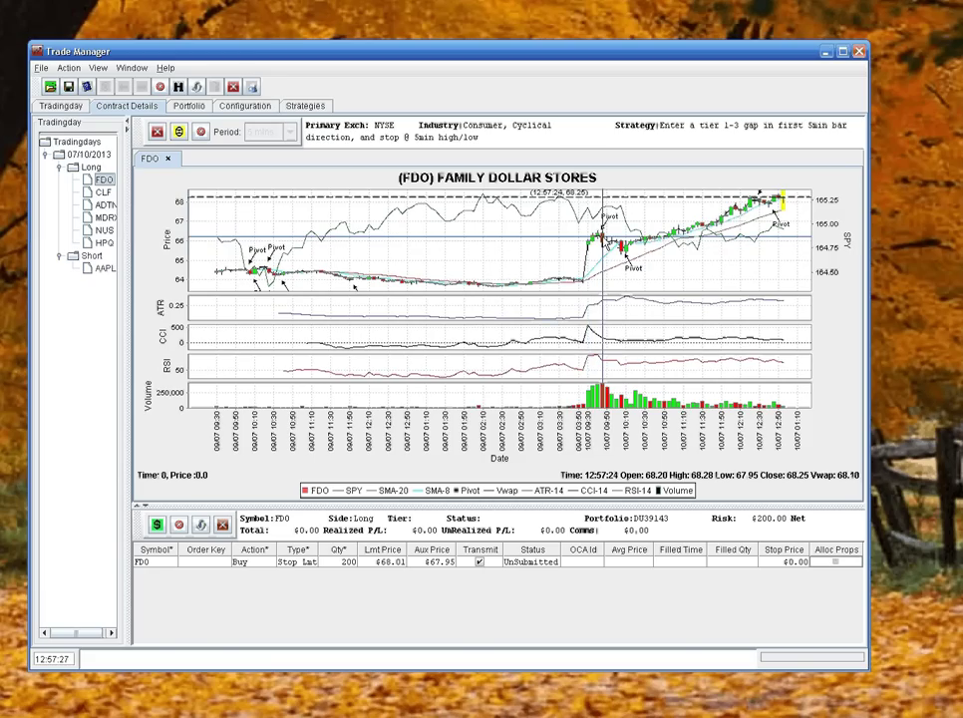
mouse_move(601, 239)
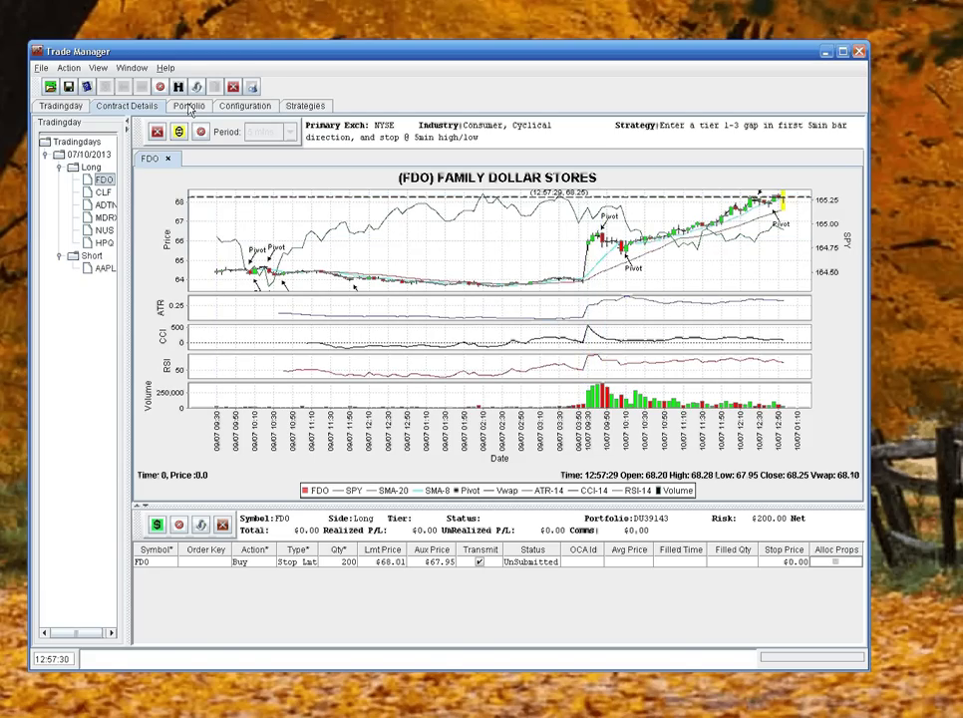
click(189, 106)
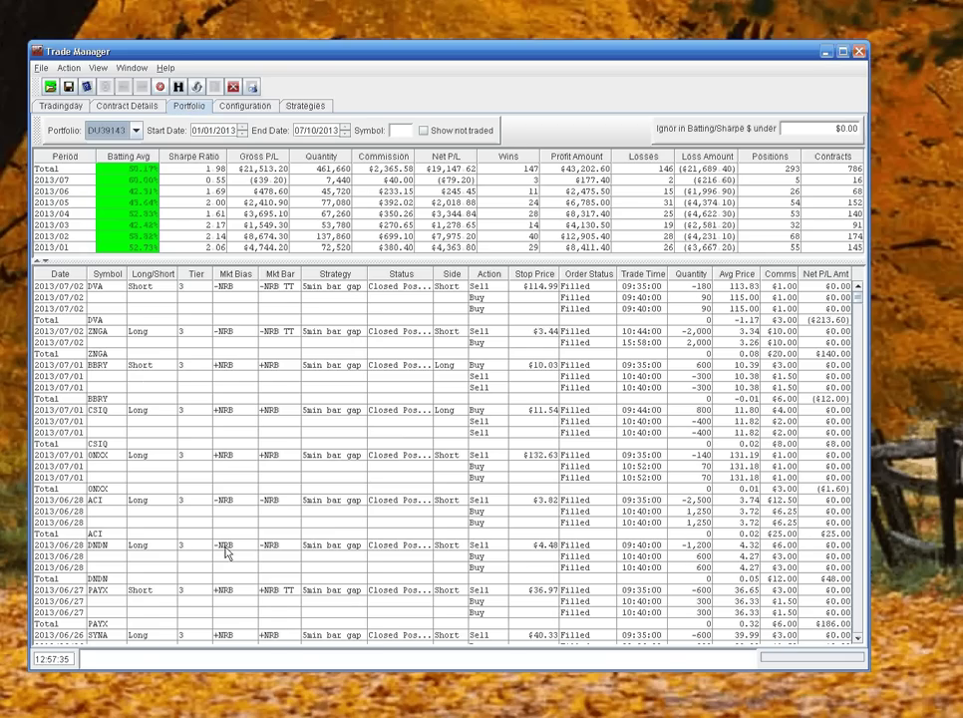
click(823, 275)
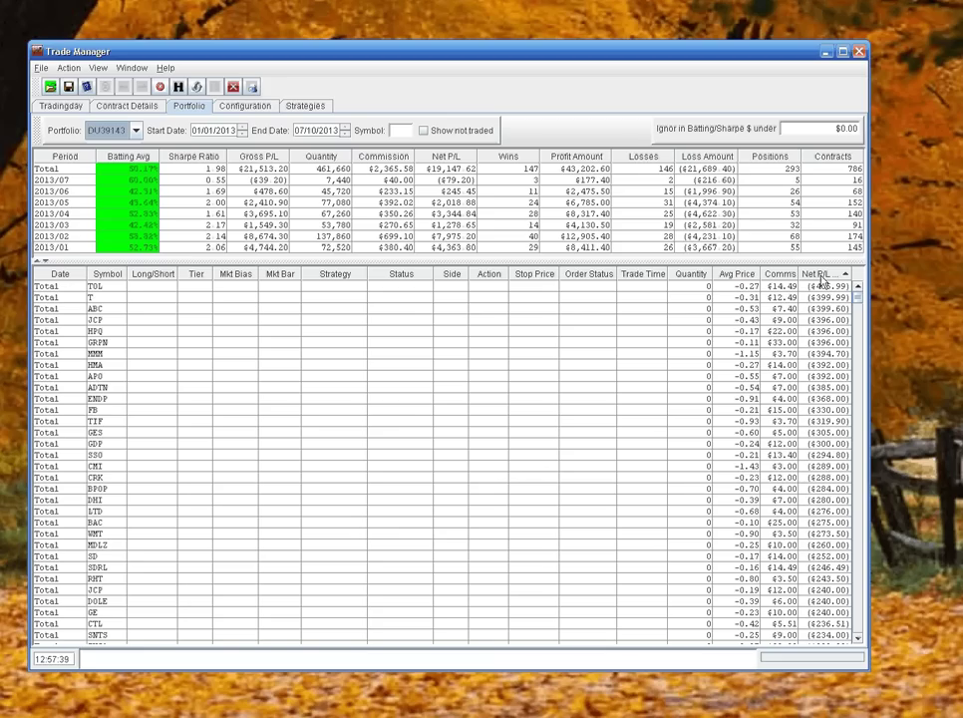
click(822, 279)
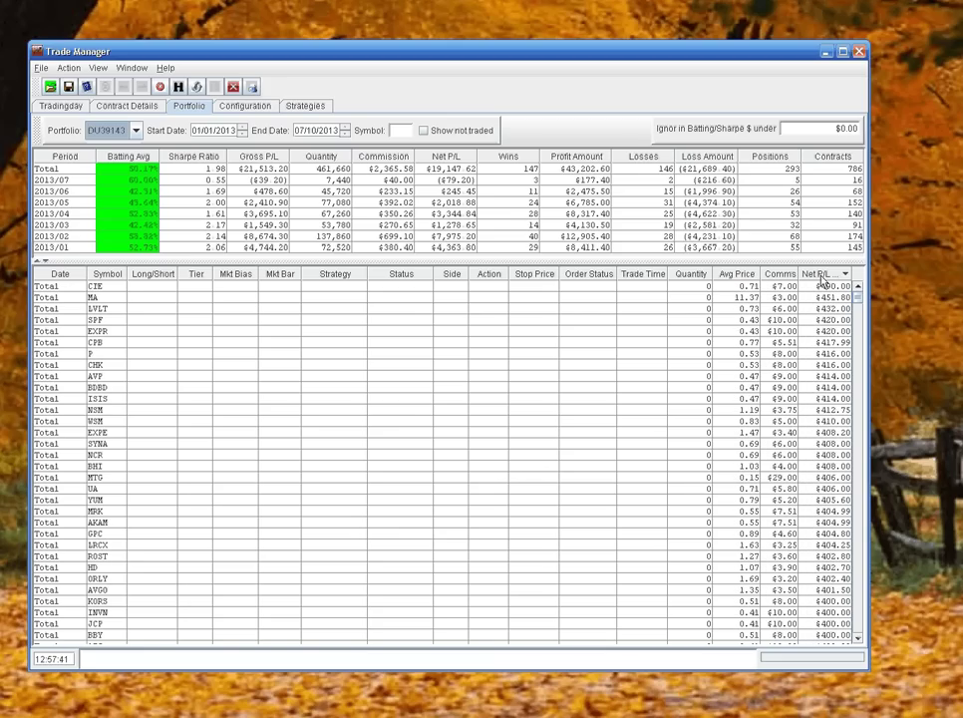
click(177, 92)
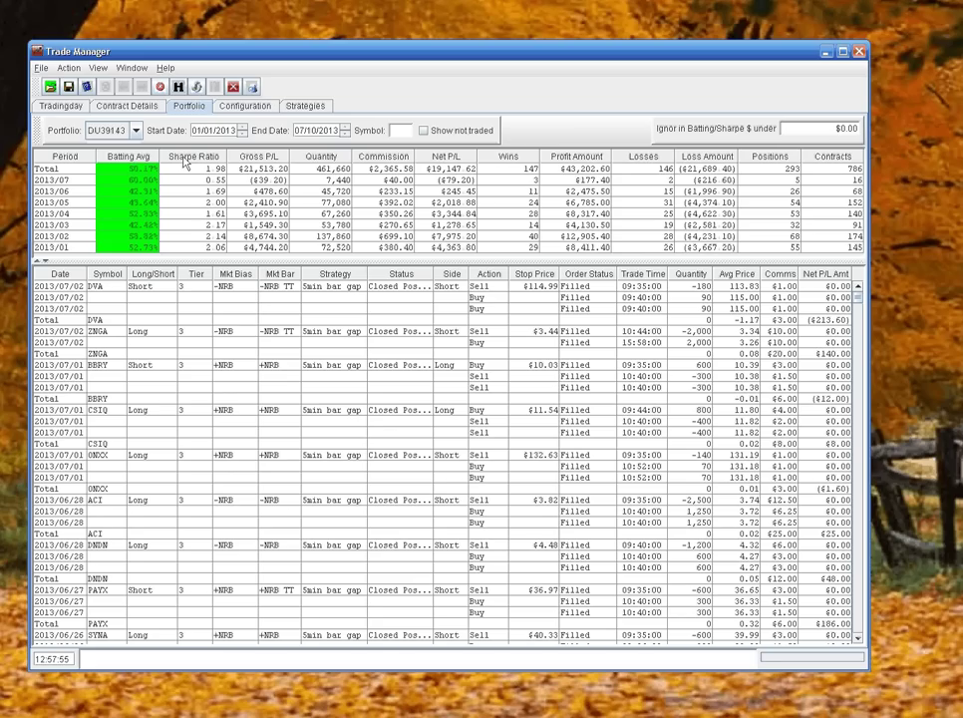
mouse_move(183, 164)
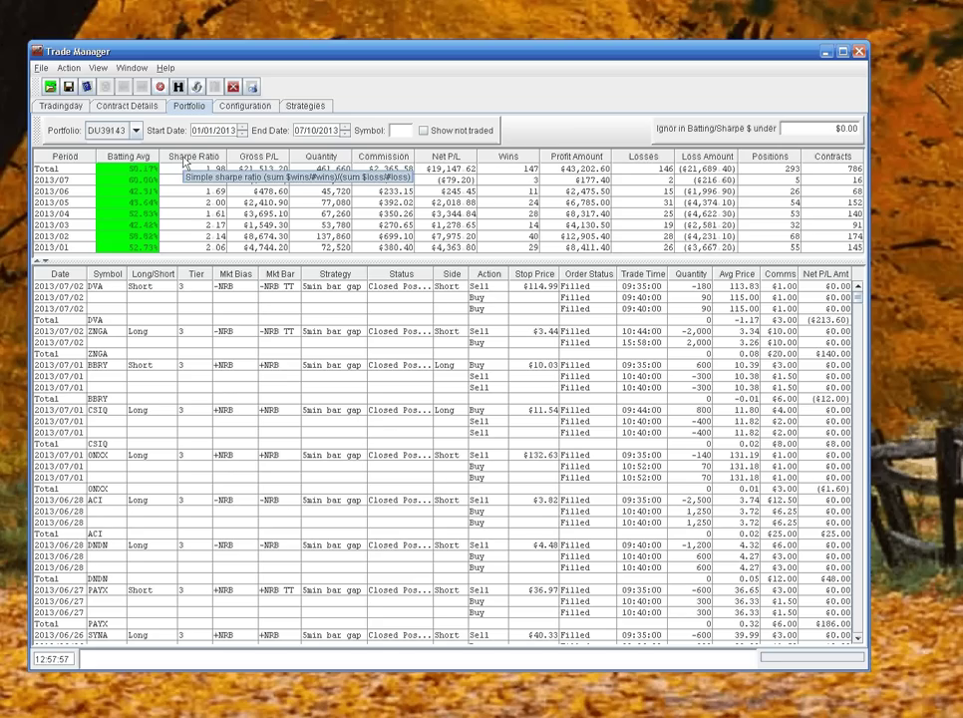
mouse_move(129, 164)
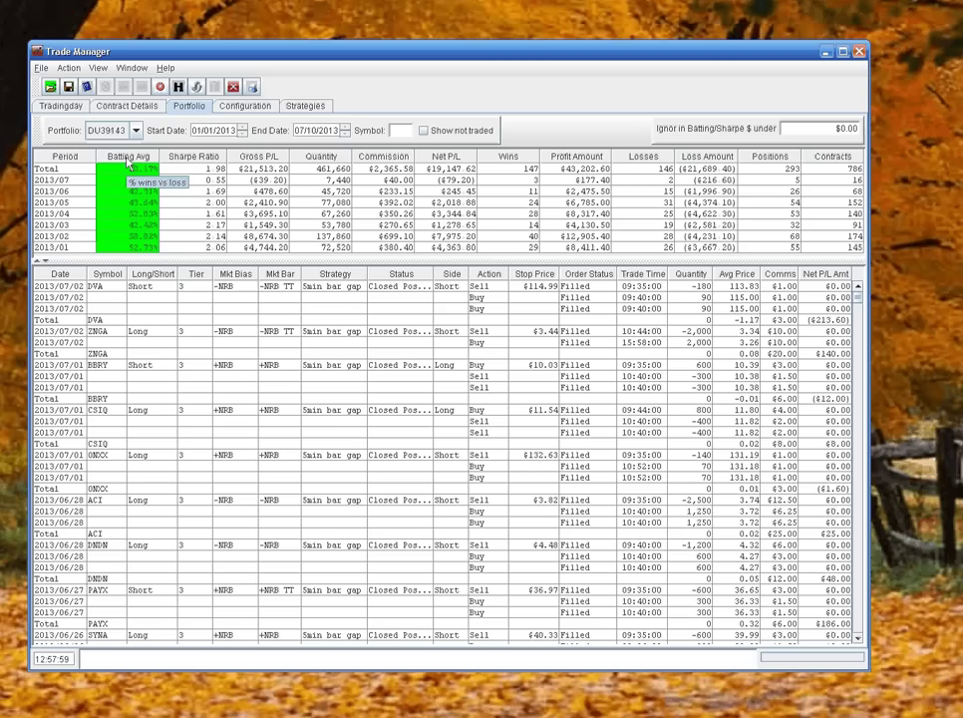
Step: Filter the portfolio to symbol ibm, including not-traded trades
click(404, 133)
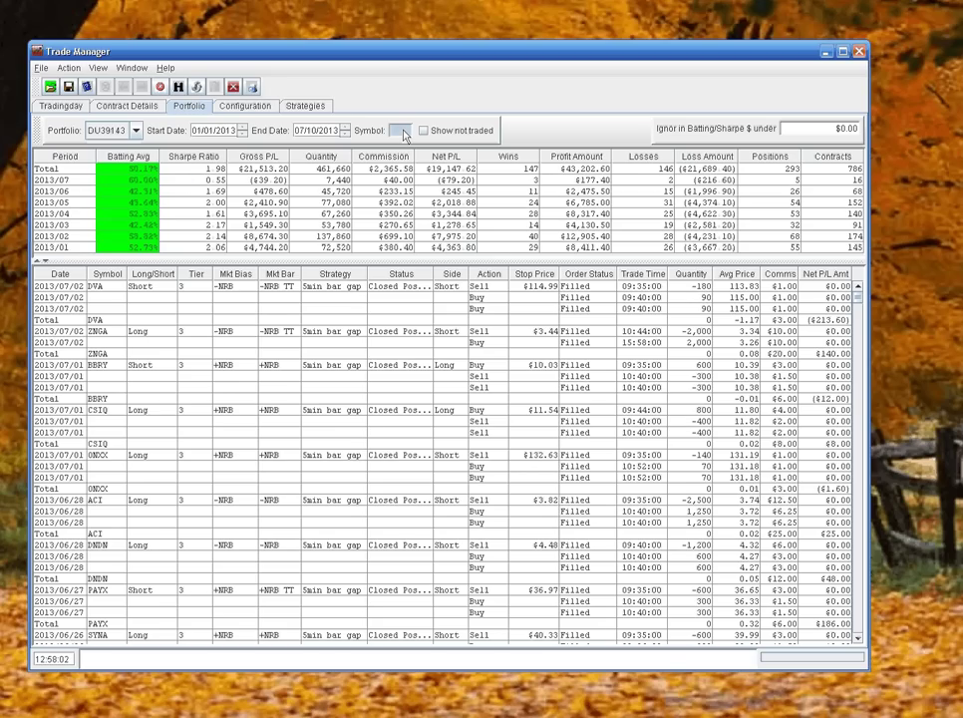
text(ibm)
click(177, 88)
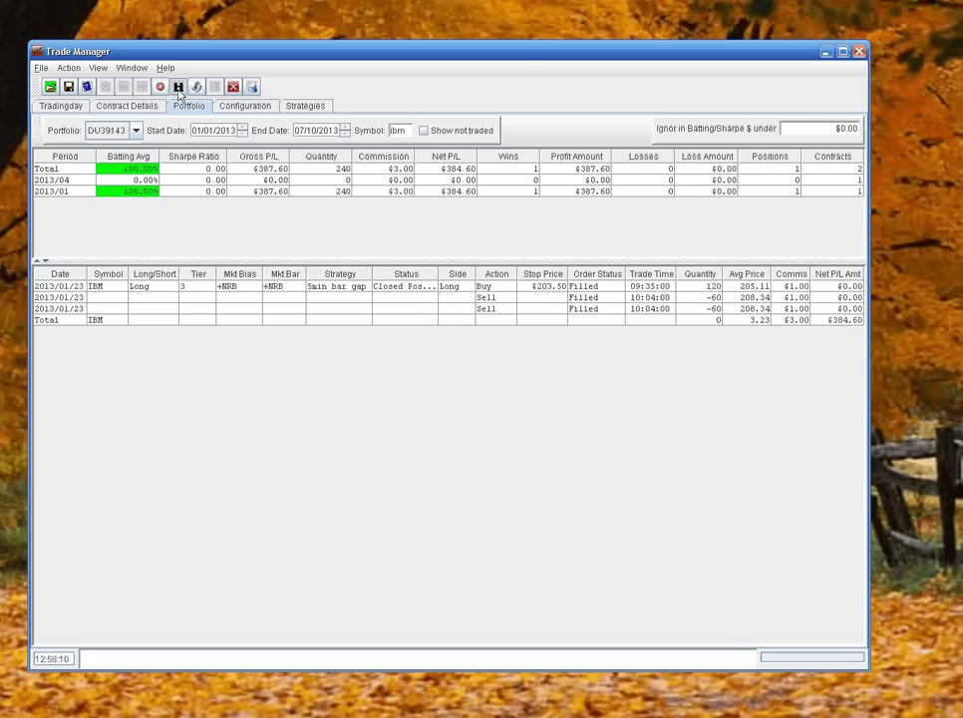
click(392, 136)
double_click(403, 136)
click(424, 133)
click(424, 132)
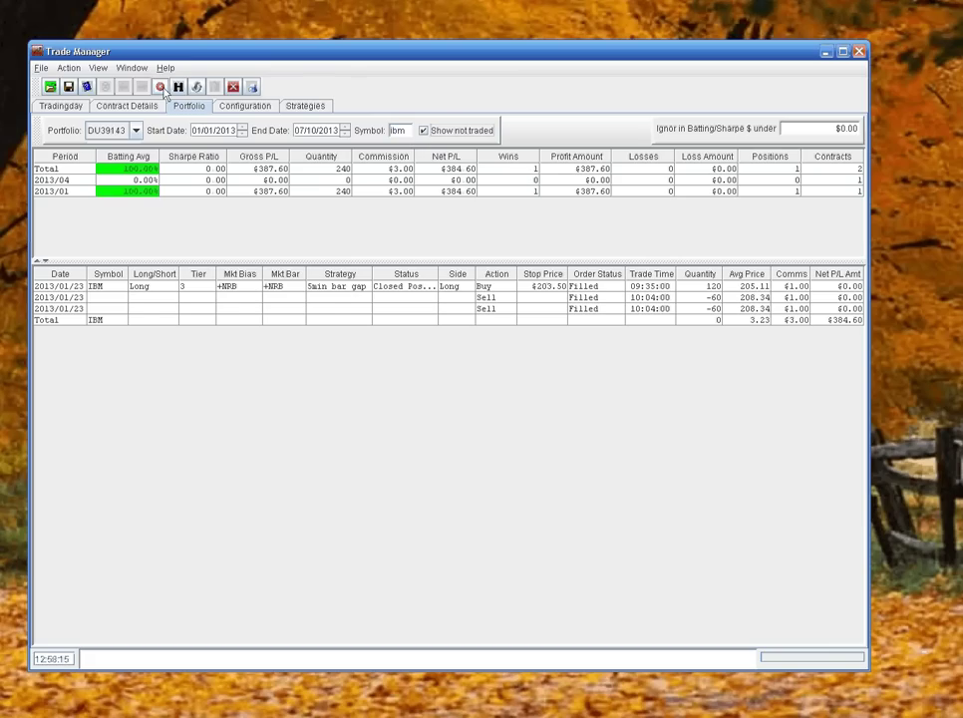
click(178, 87)
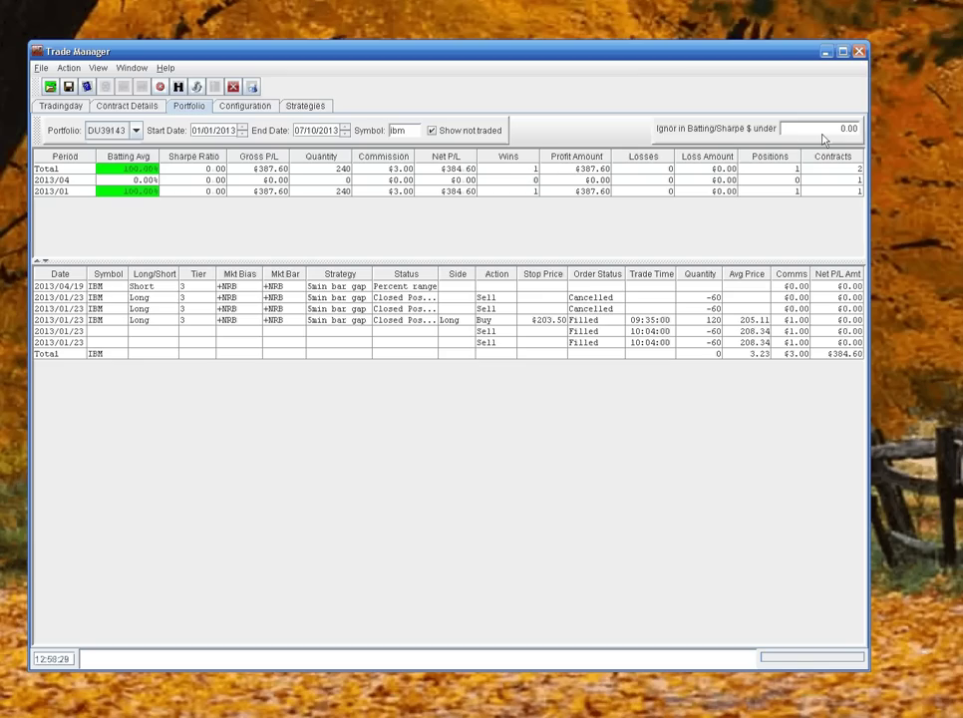
Step: Open the IBM 2013/01/23 long trade's contract details, showing $384.60 realized P/L
click(408, 136)
click(56, 355)
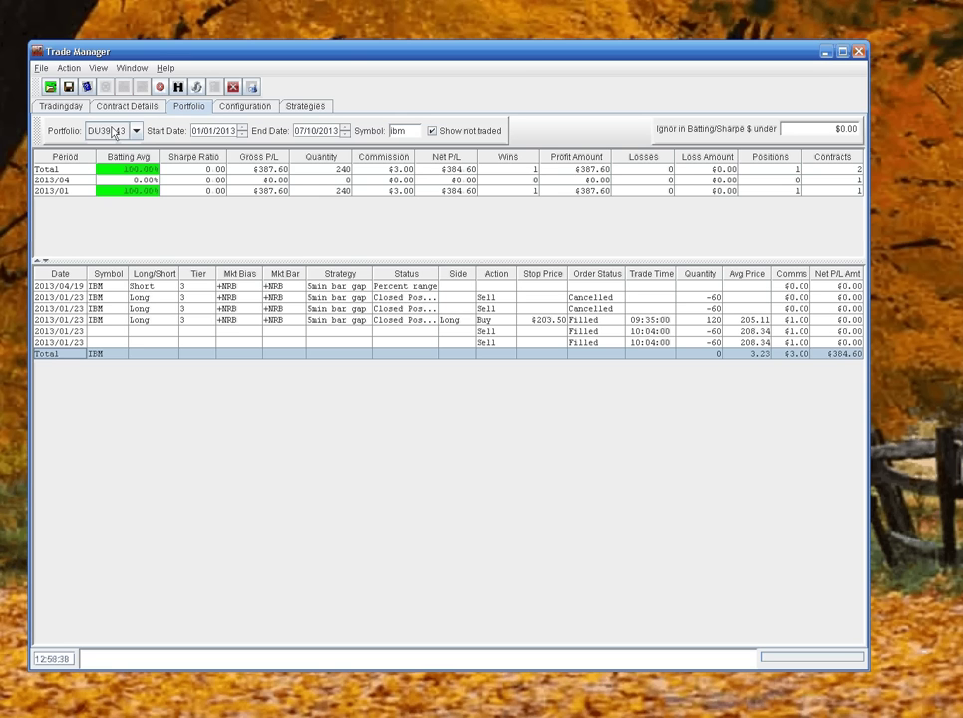
click(118, 108)
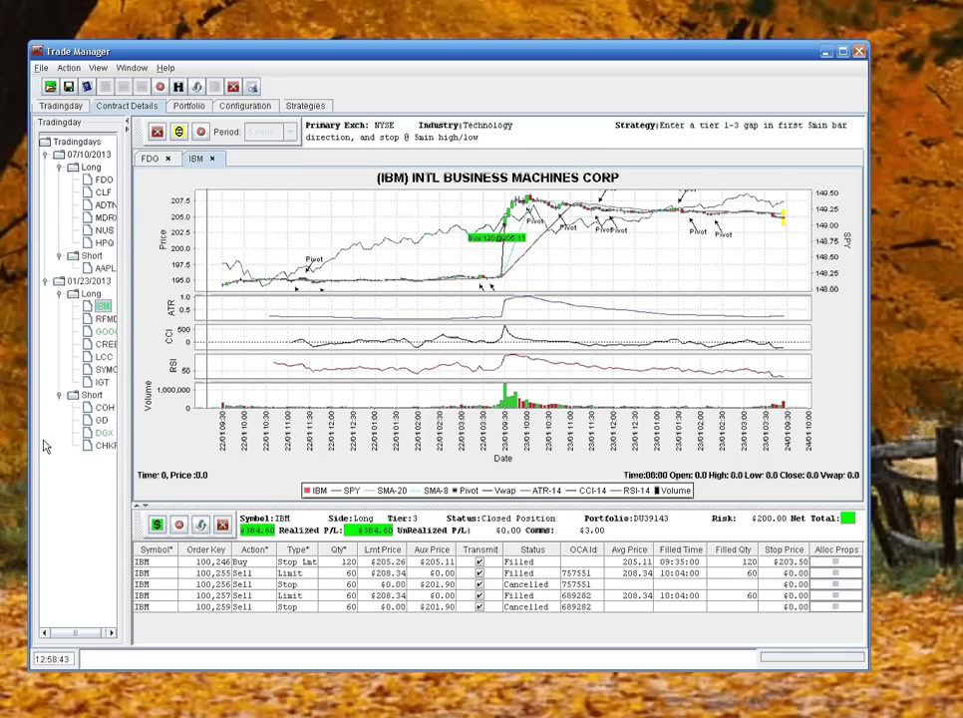
Step: Select the IBM trade in the trading days tree and show the Configuration tables
click(97, 306)
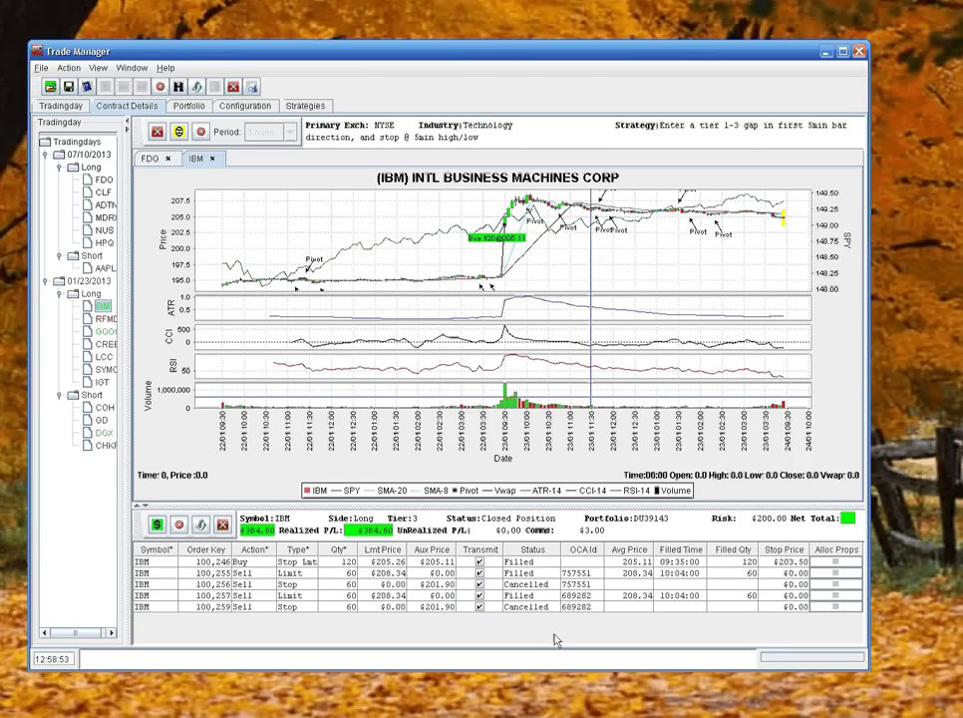
click(239, 105)
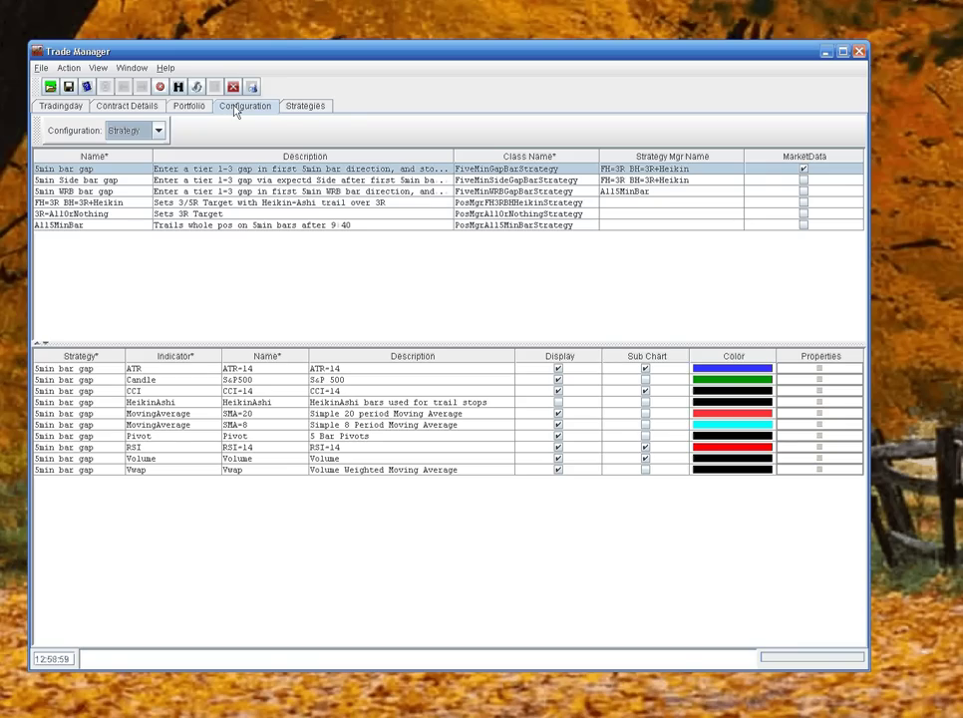
right_click(227, 261)
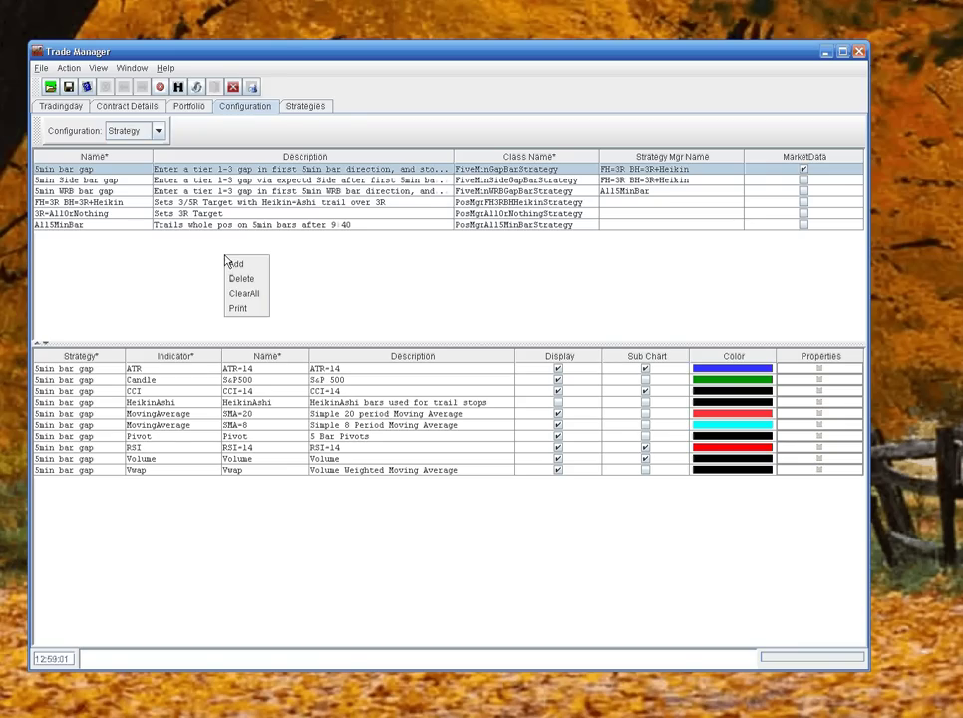
click(170, 279)
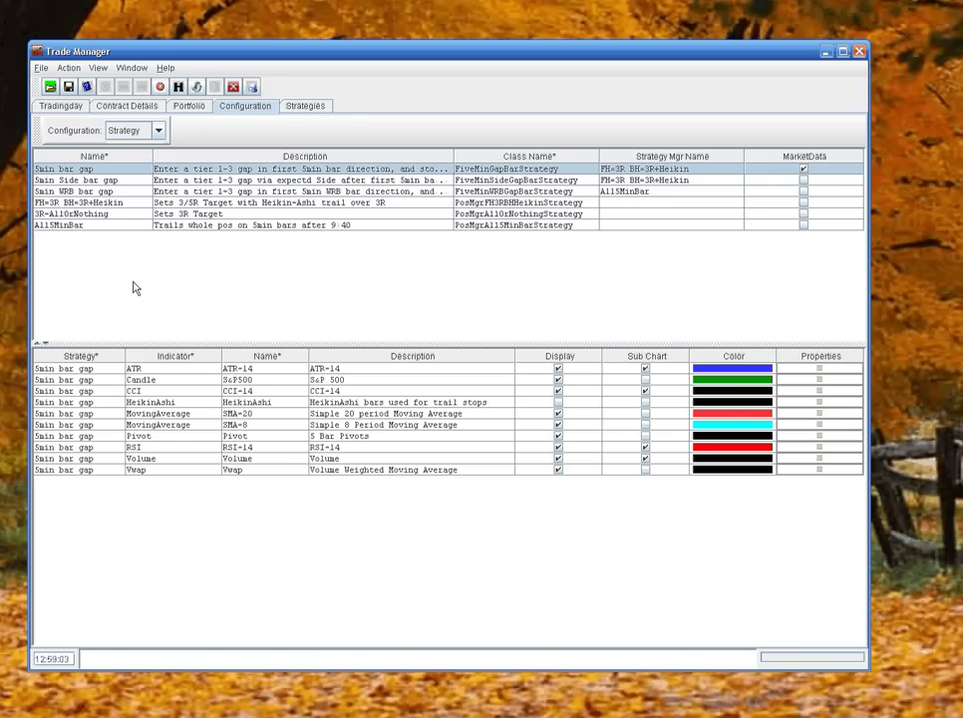
right_click(156, 505)
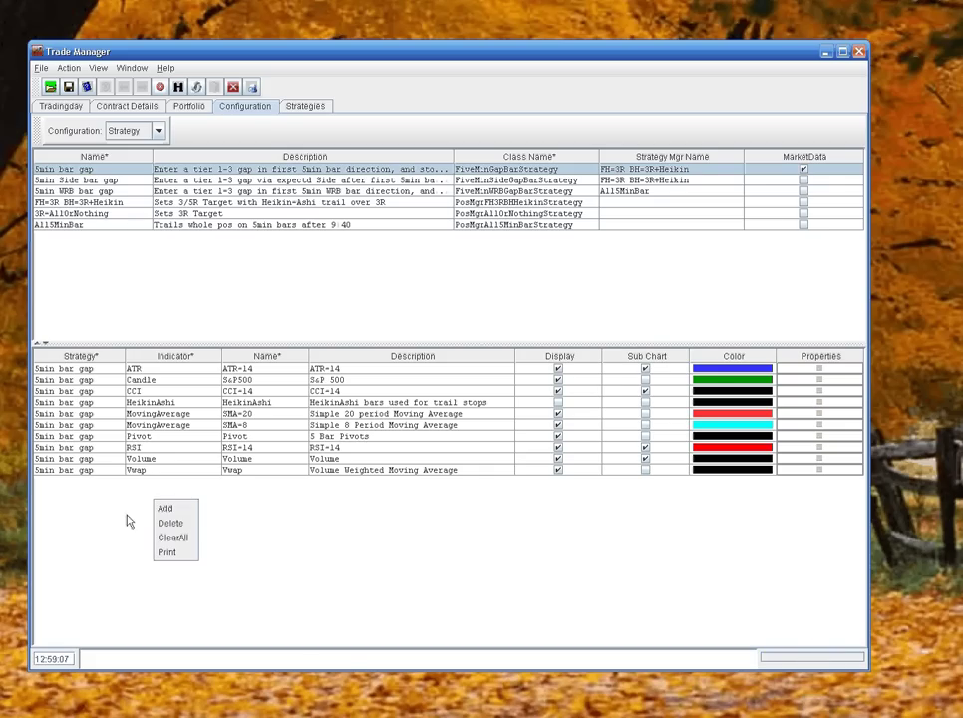
click(97, 504)
click(80, 471)
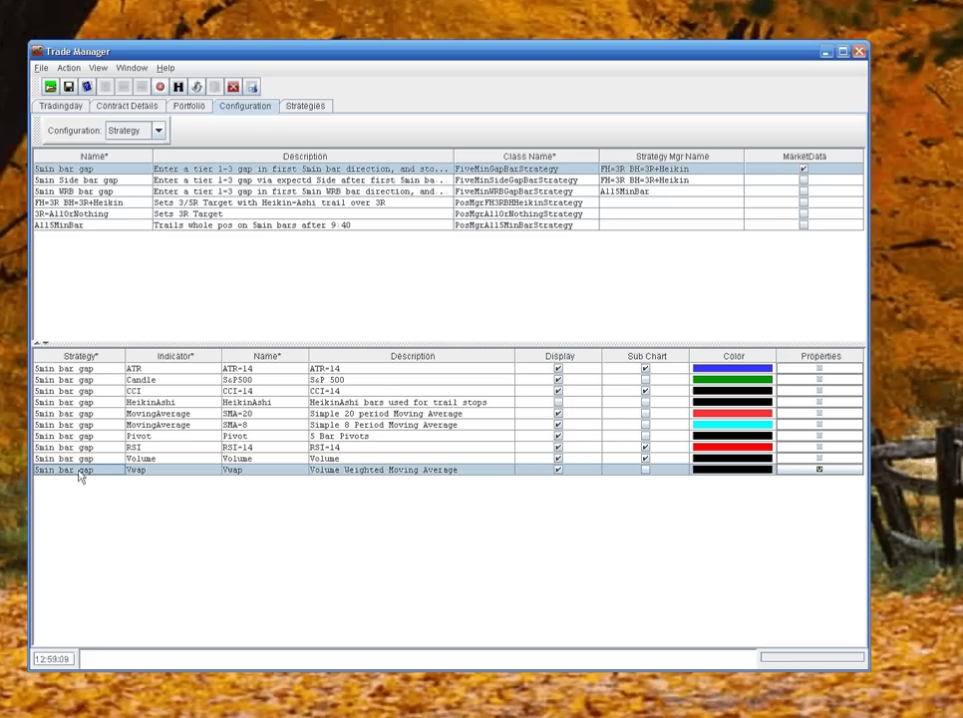
click(817, 469)
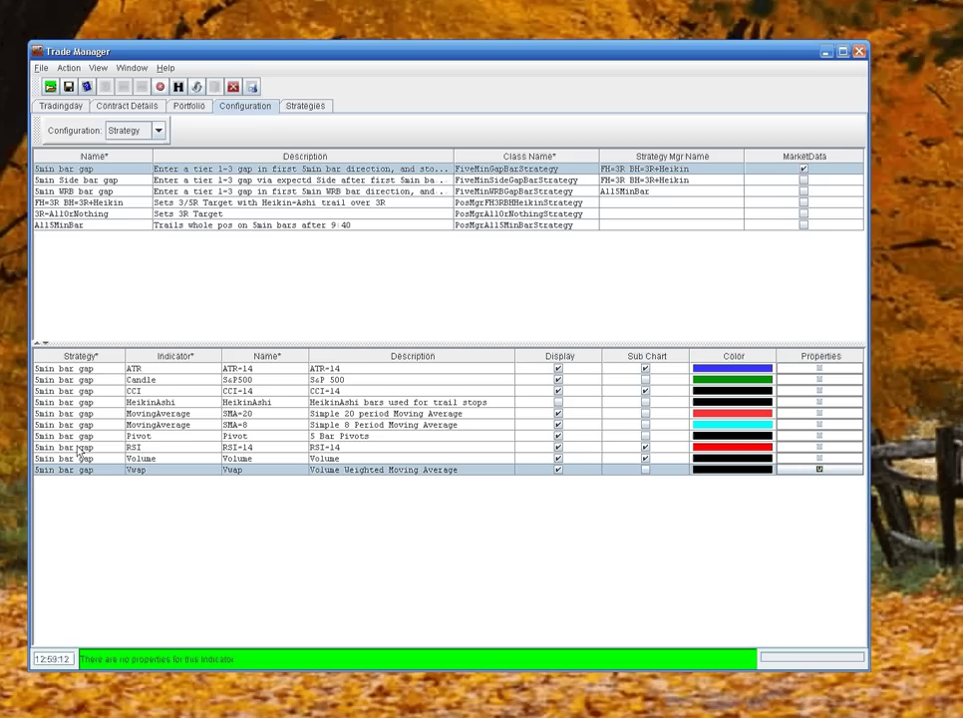
click(763, 448)
click(800, 450)
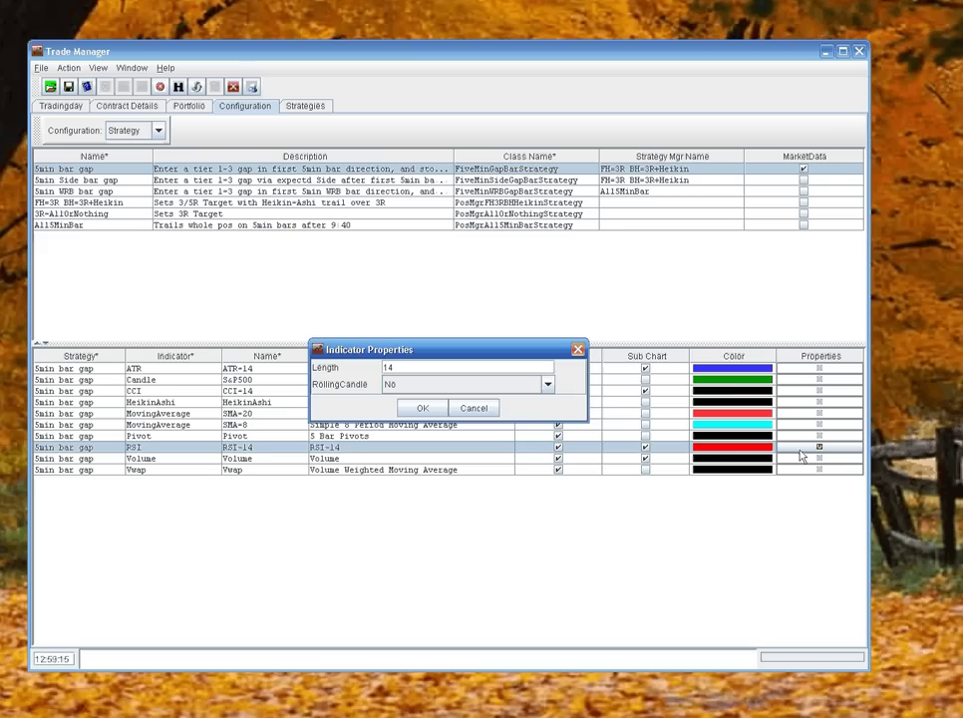
click(474, 409)
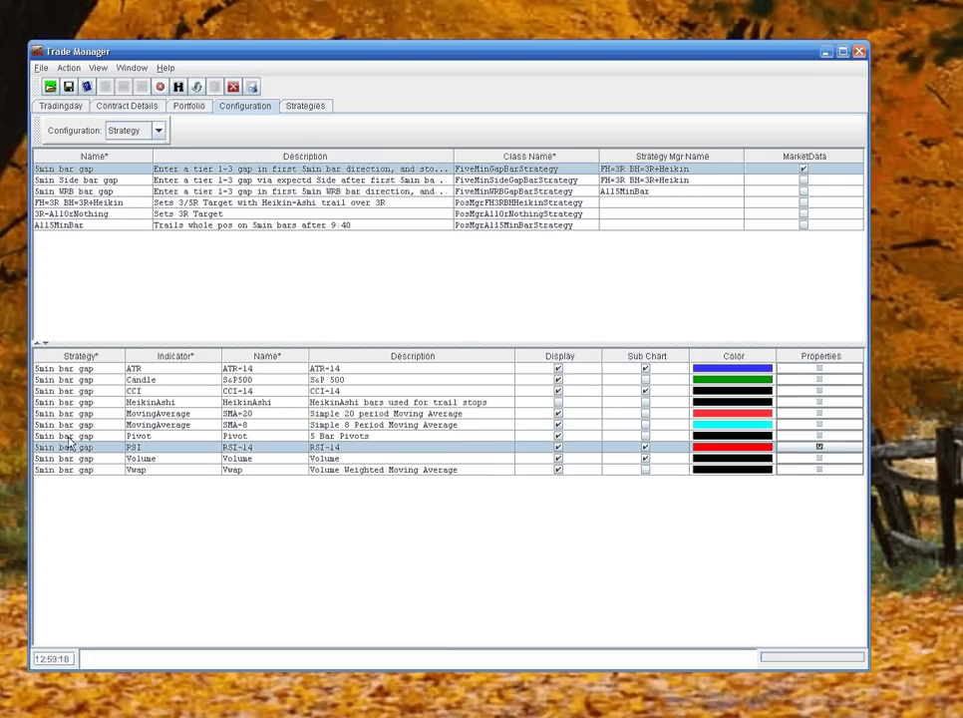
click(44, 383)
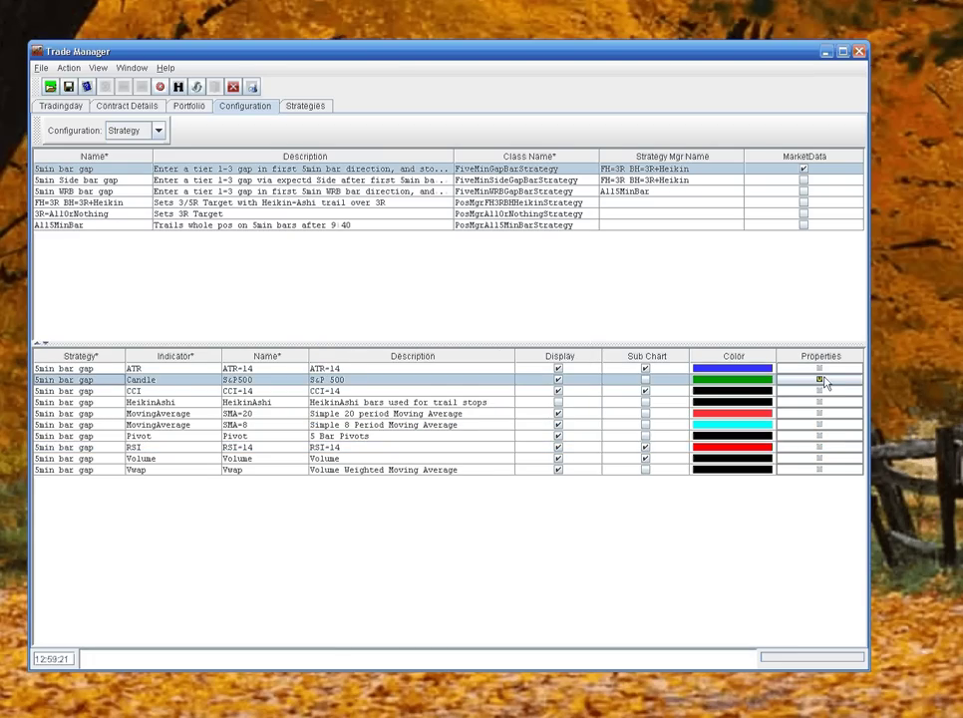
click(820, 380)
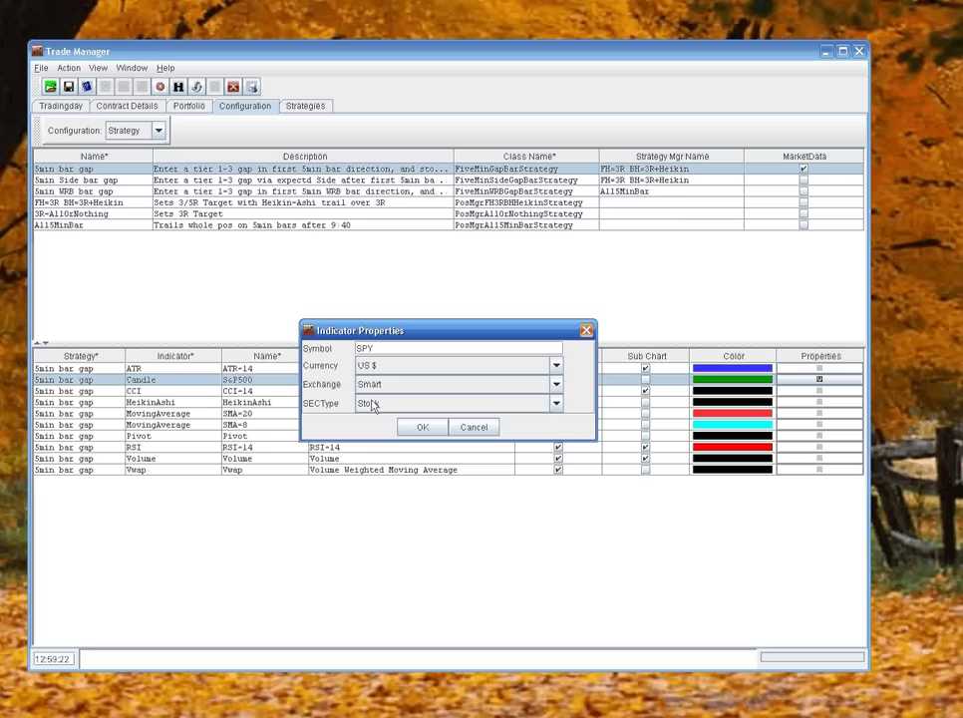
click(466, 429)
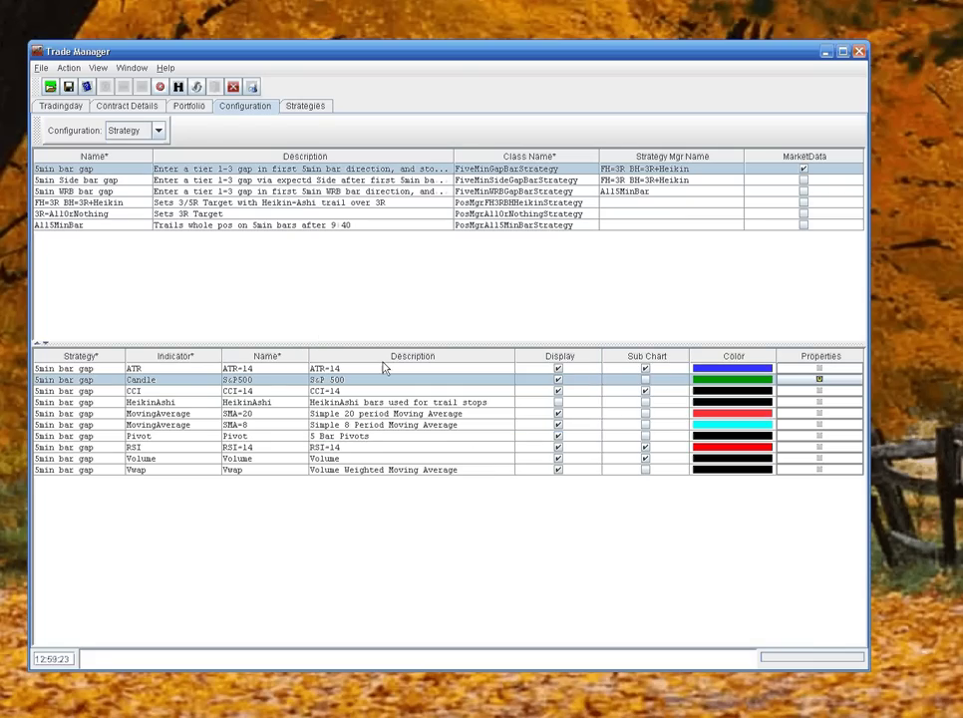
click(308, 108)
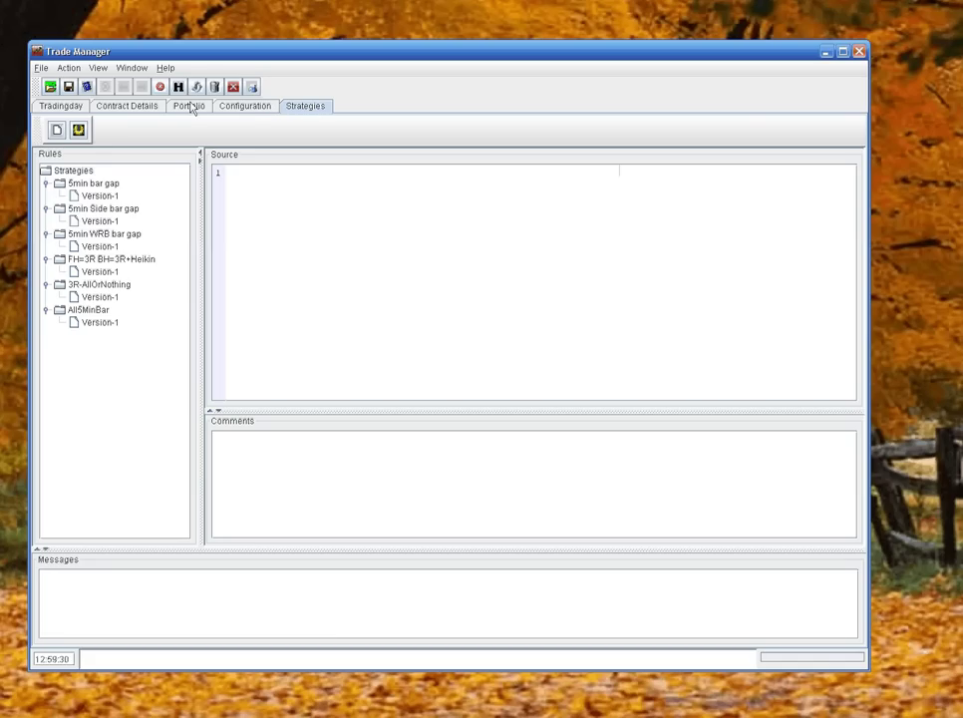
click(247, 107)
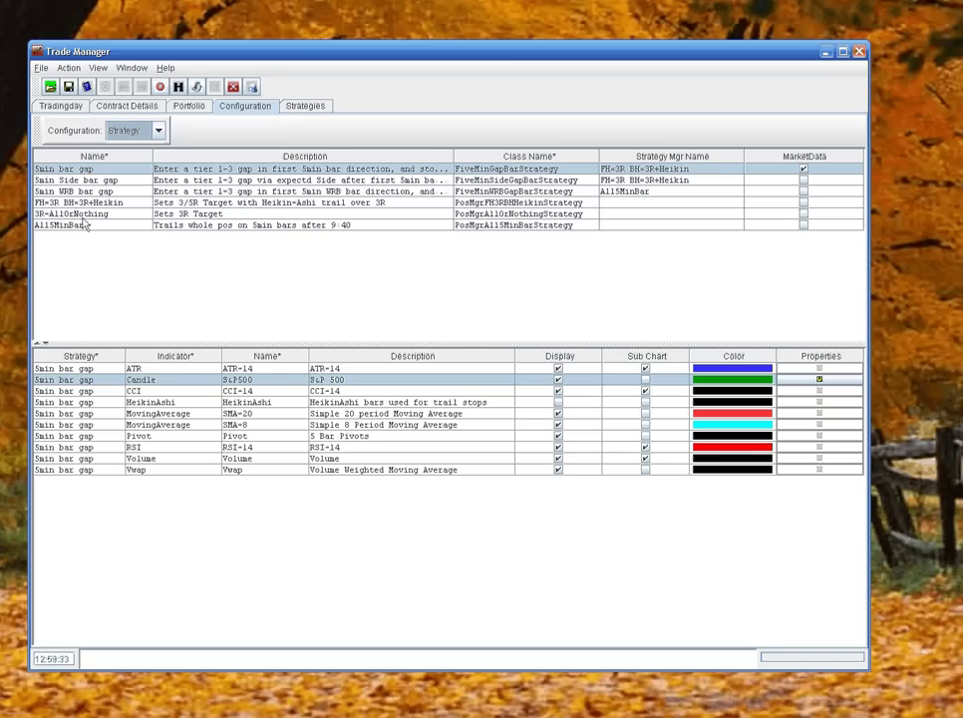
click(304, 106)
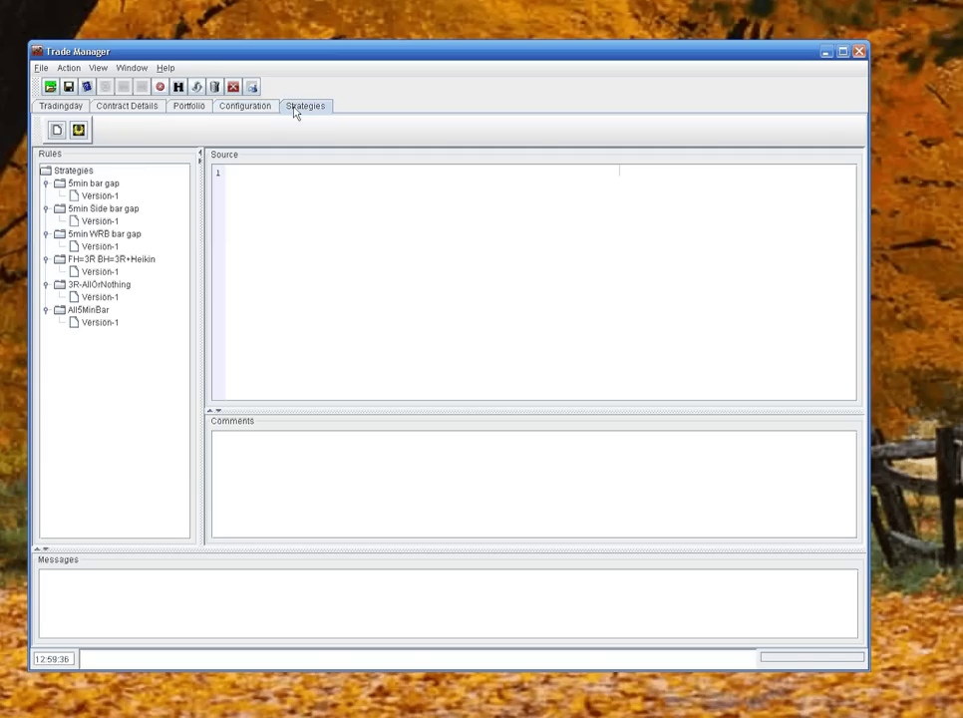
click(99, 195)
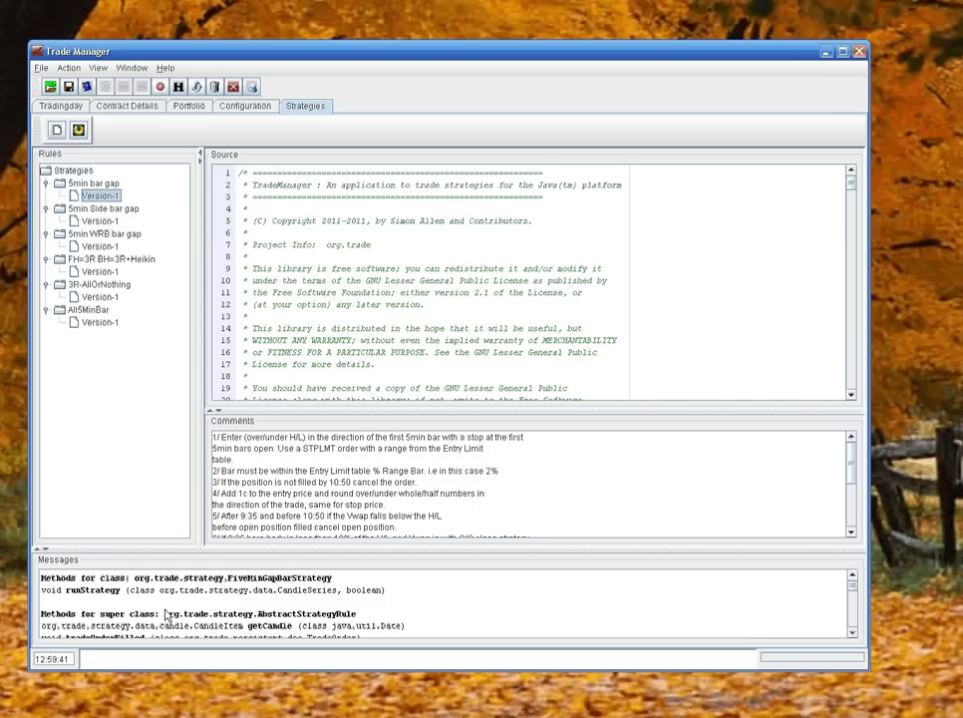
click(245, 108)
Step: Switch the Configuration table selector to Portfolio, then to CodeType
click(159, 131)
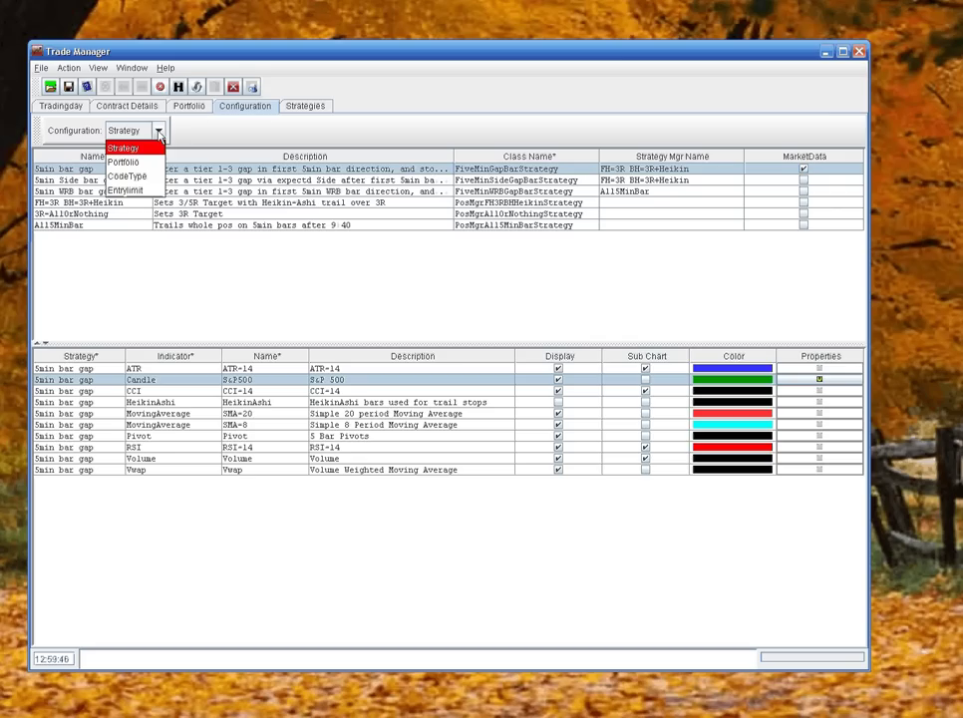
click(150, 163)
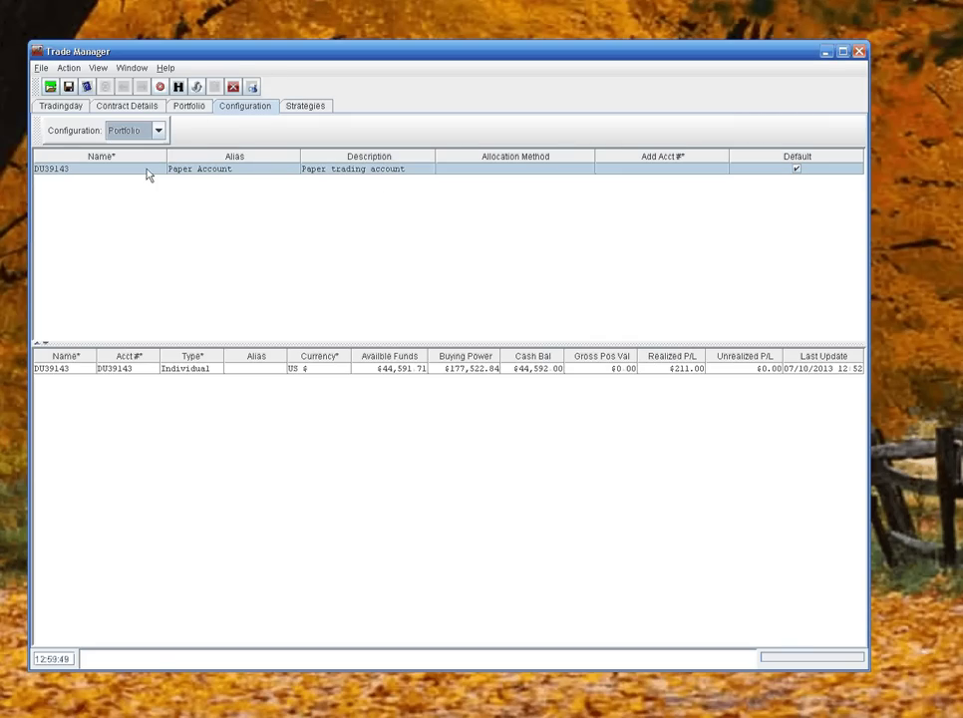
click(157, 132)
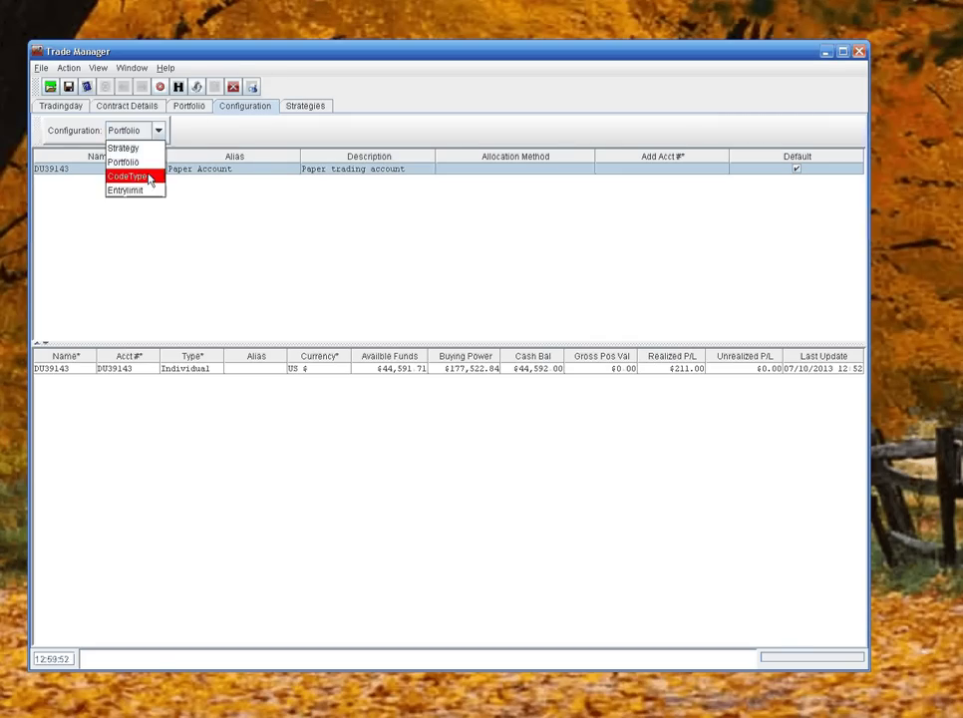
click(149, 176)
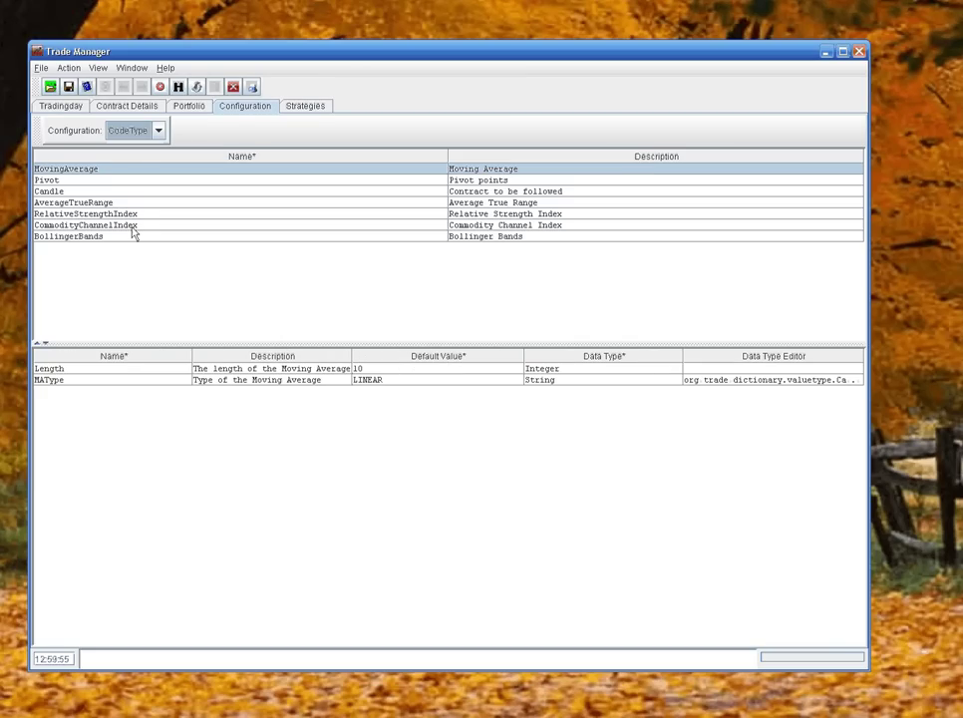
click(158, 132)
Step: Show the Entrylimit table, return to the 5min bar gap source, and bring up the print dialog
click(145, 192)
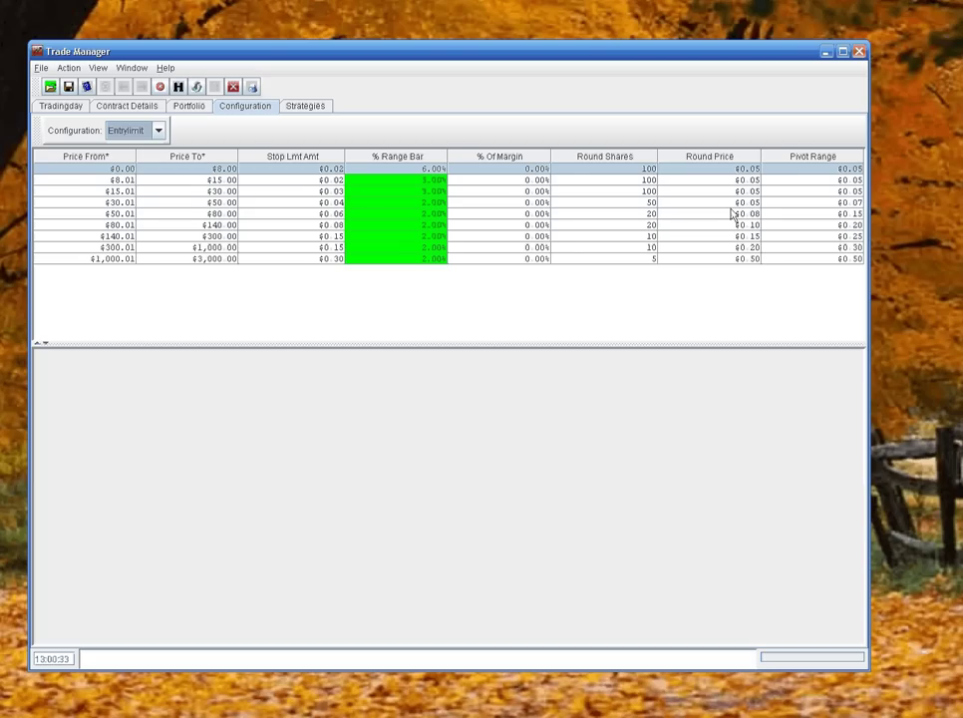
click(305, 106)
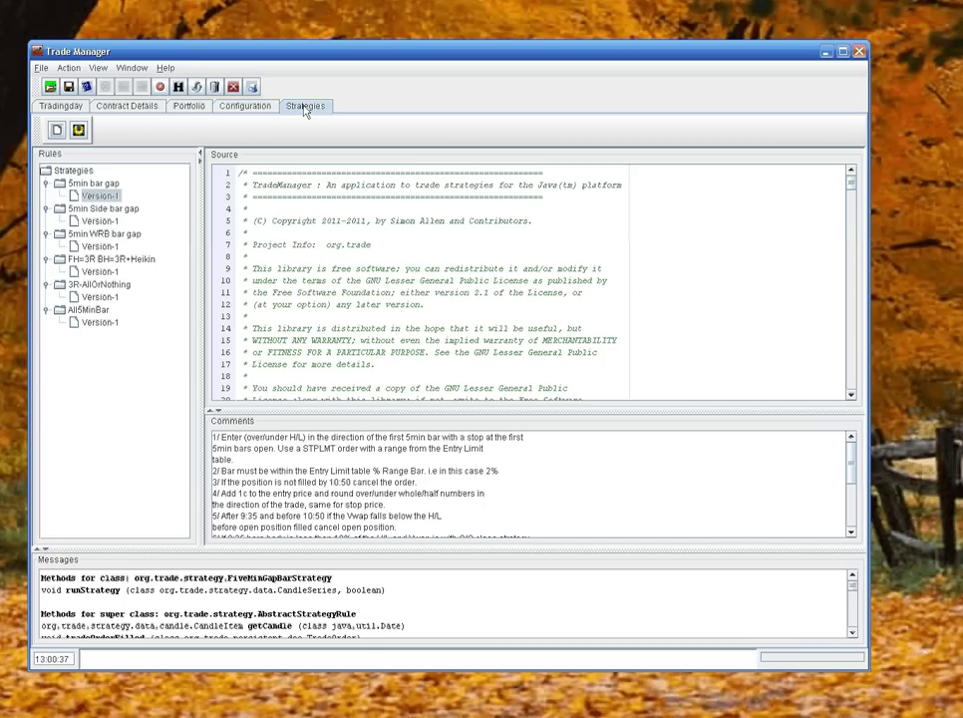
click(254, 88)
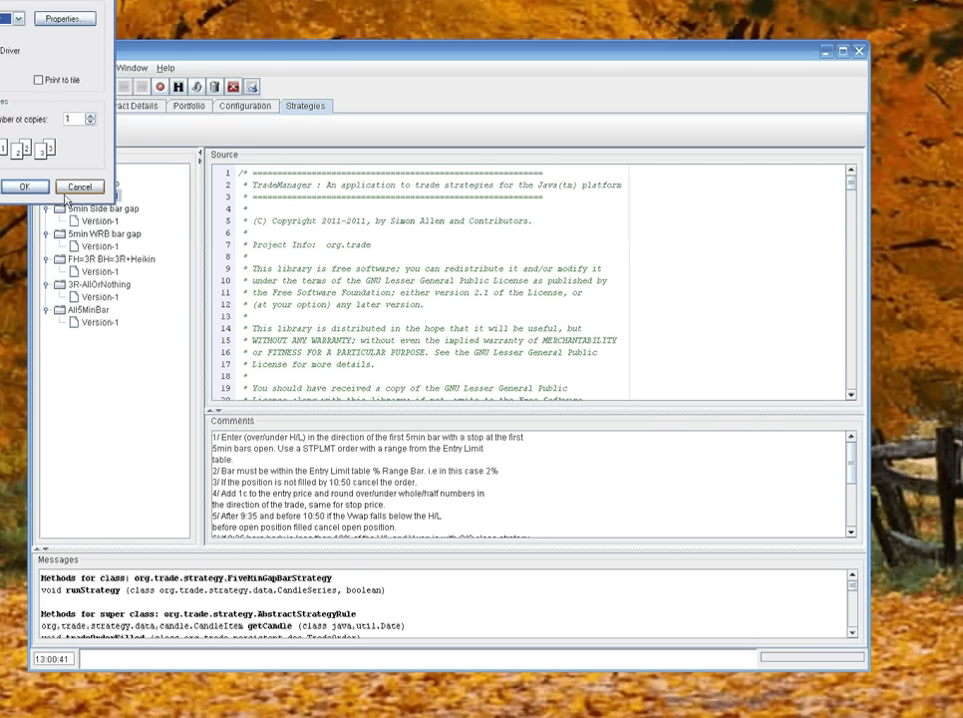